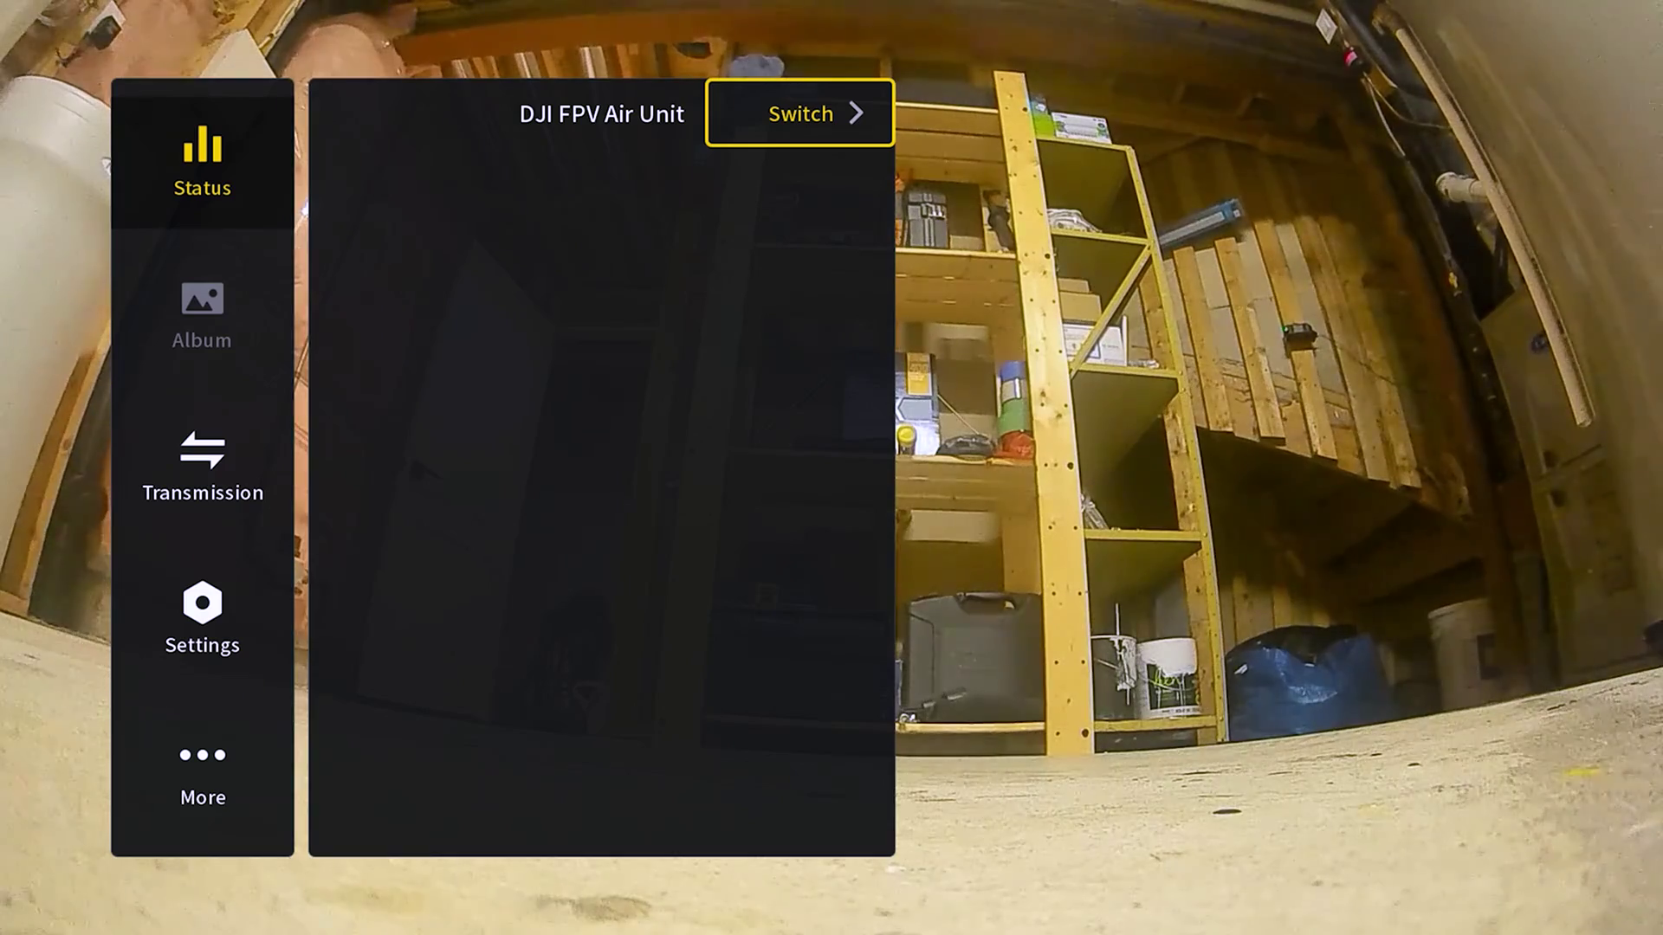
pyautogui.press('Return')
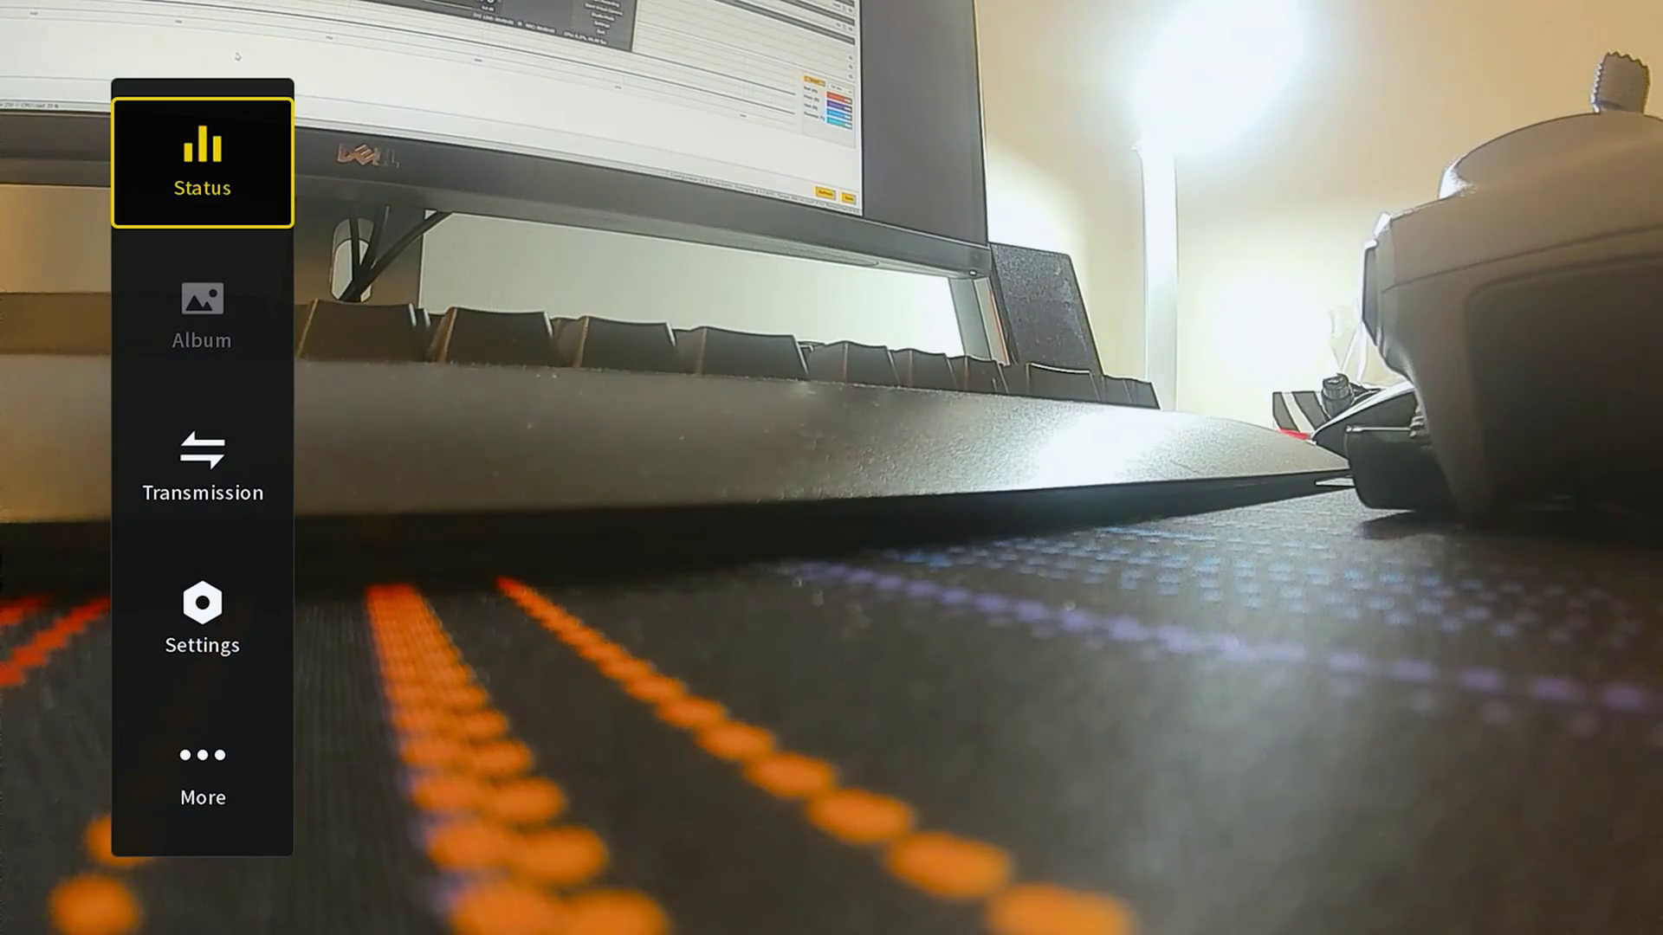
# - In the goggles' Status Switch list, keep DJI FPV Air Unit as the selected aircraft
pyautogui.press('Right')
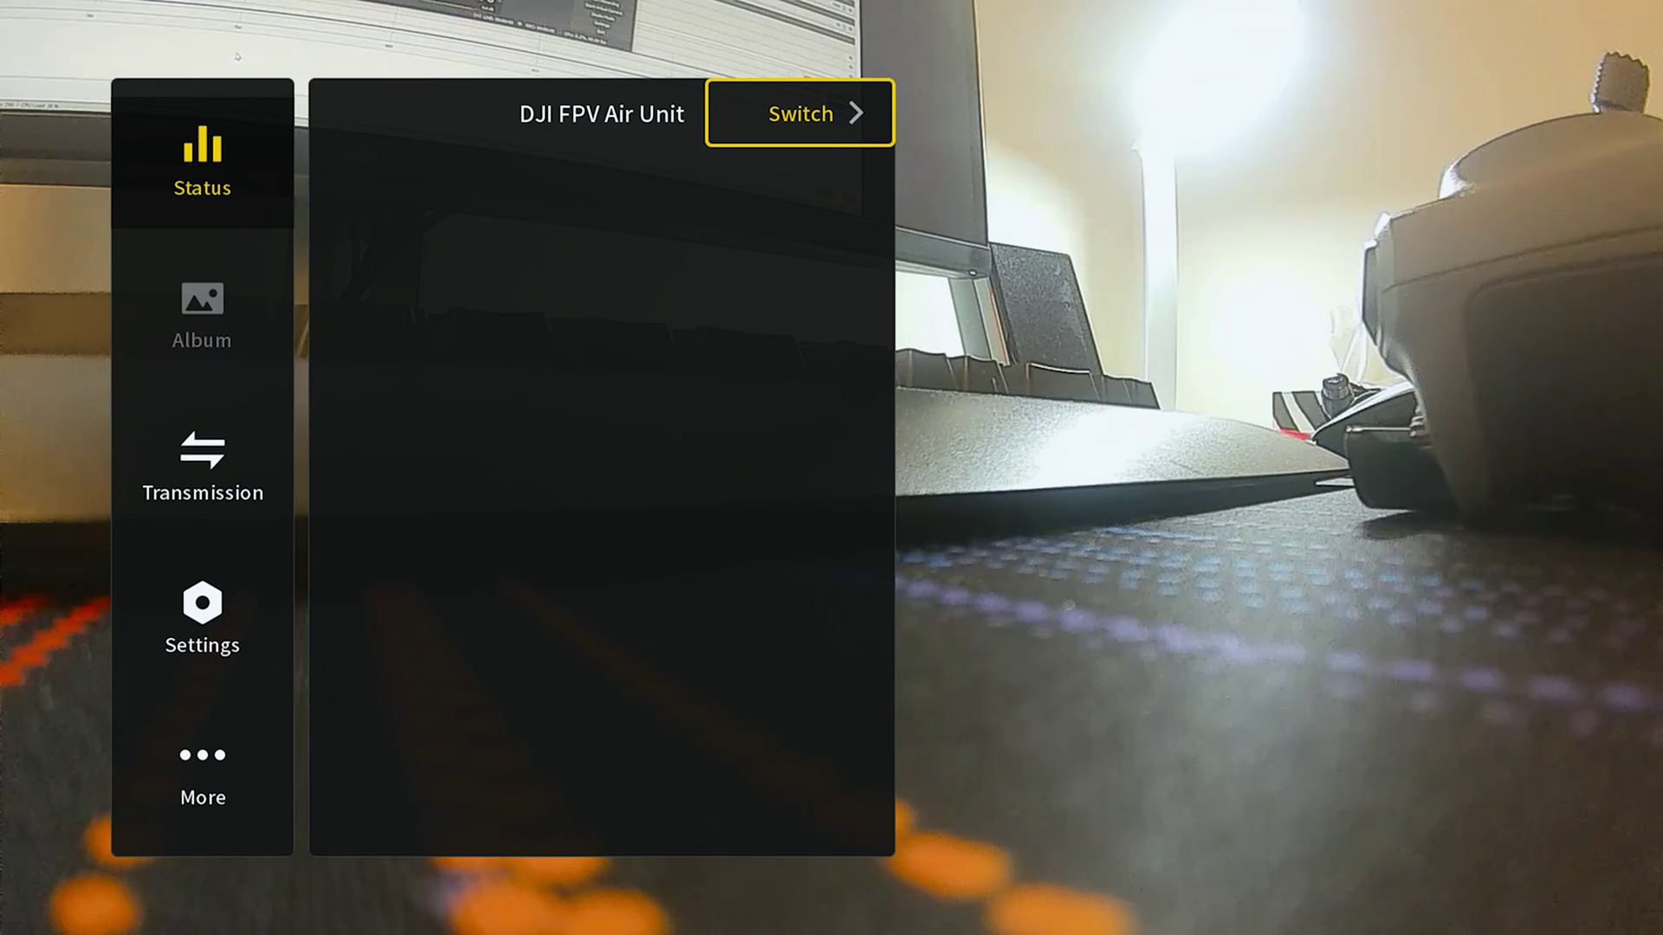
pyautogui.press('Return')
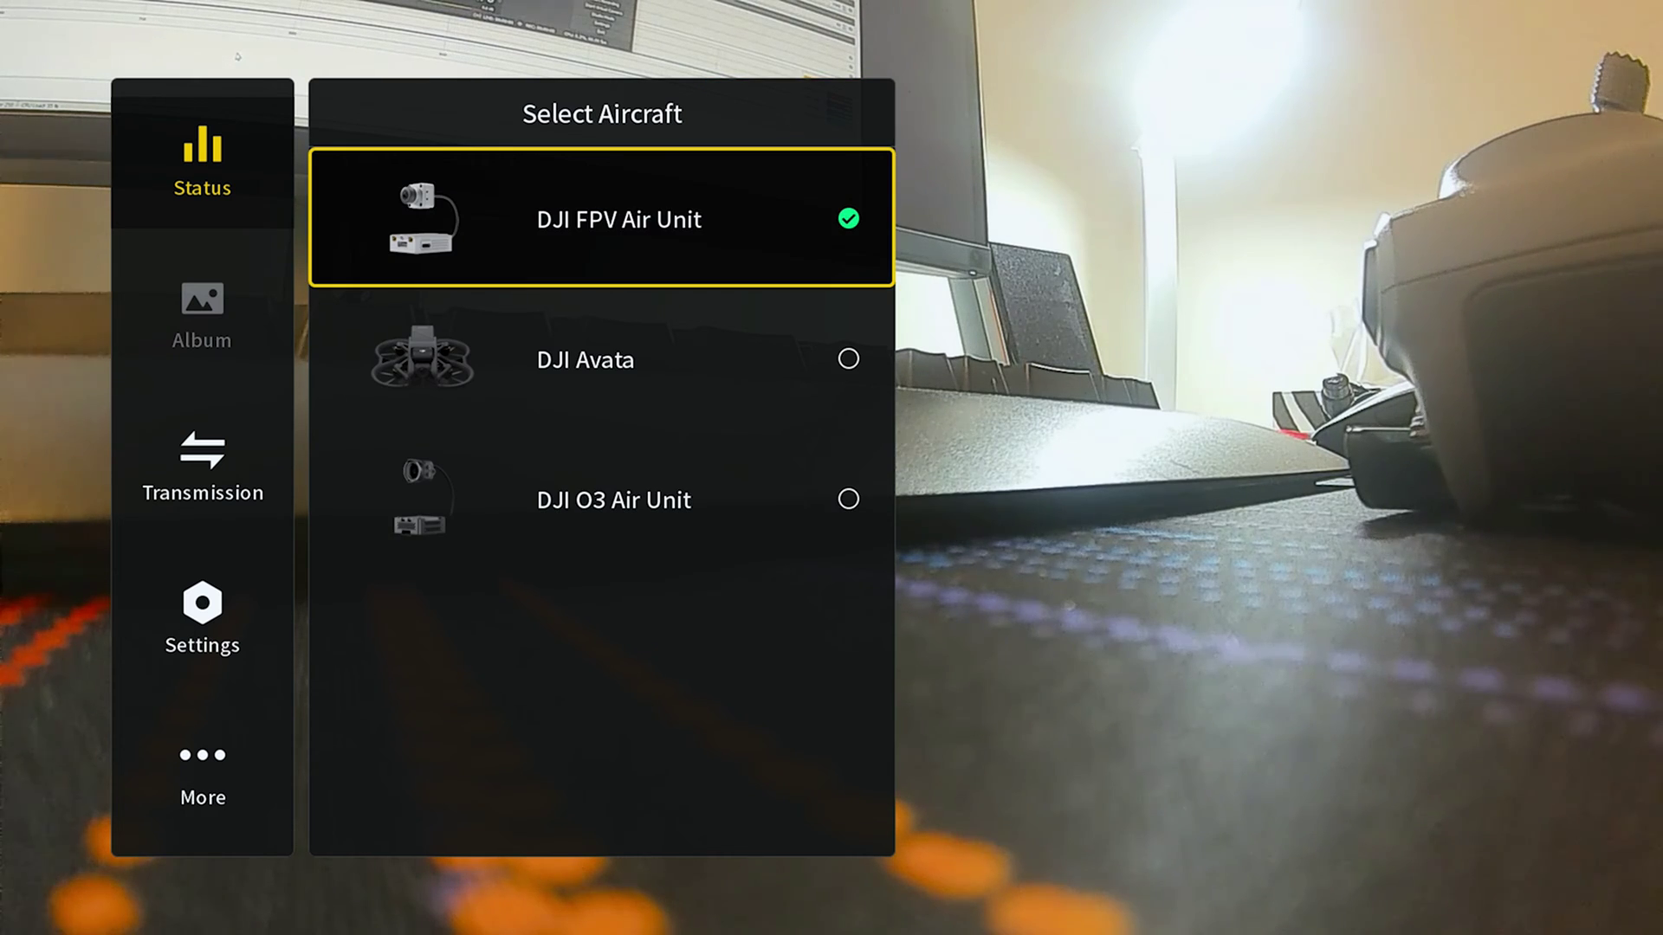
pyautogui.press('Down')
pyautogui.press('Down')
pyautogui.press('Up')
pyautogui.press('Up')
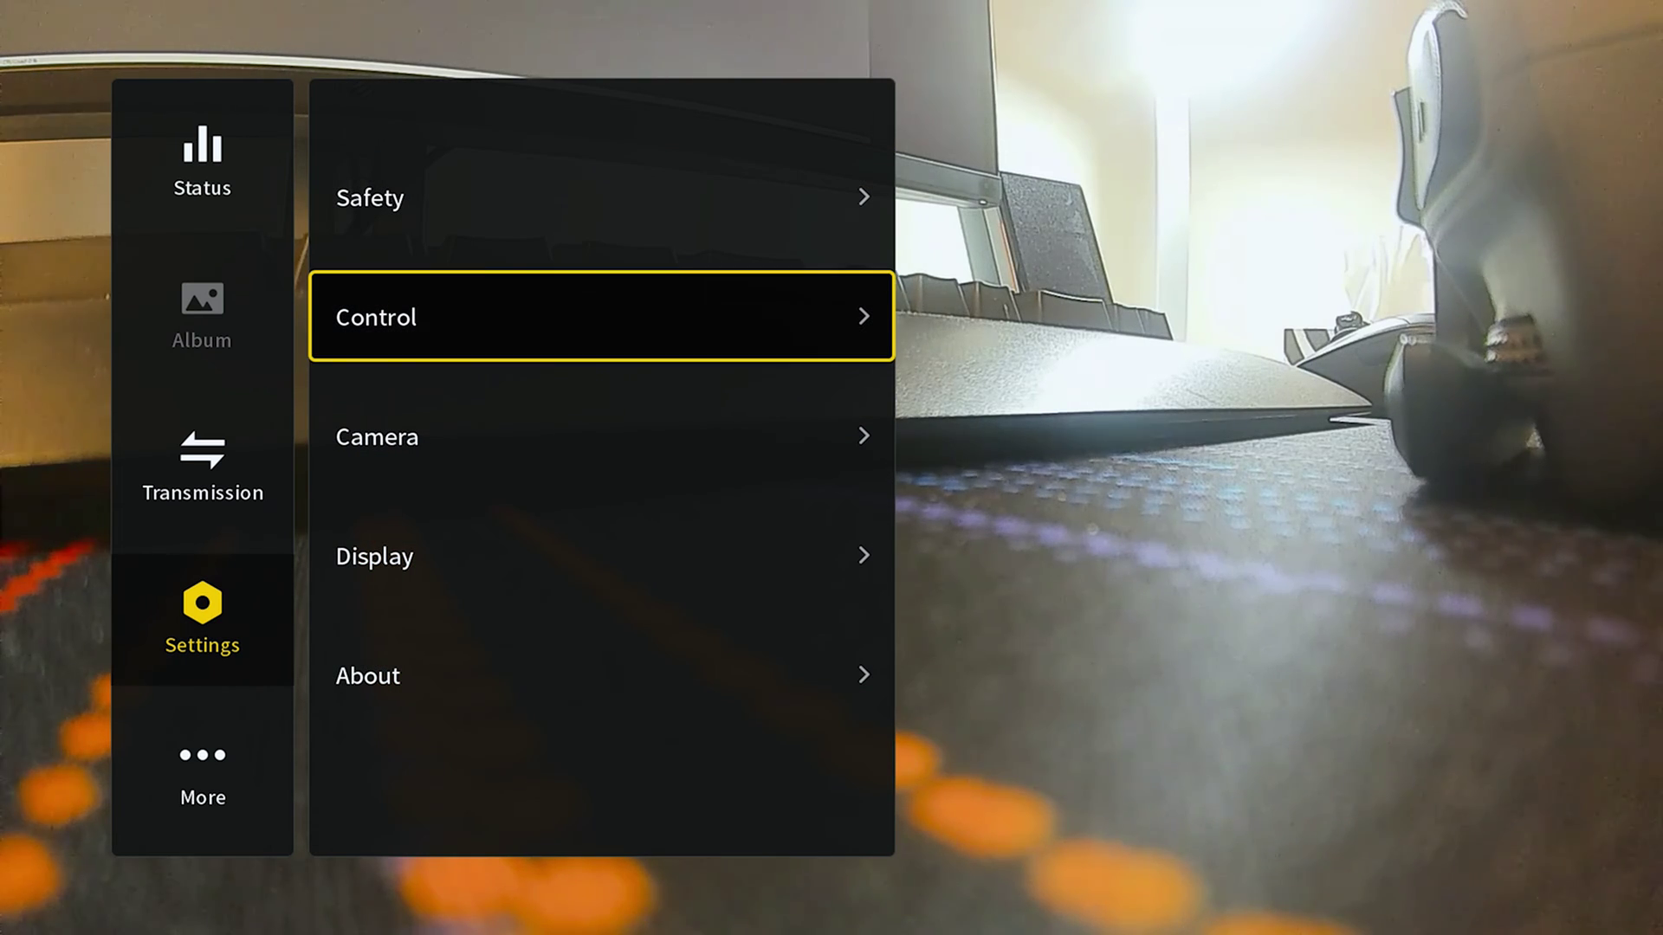
pyautogui.press('Return')
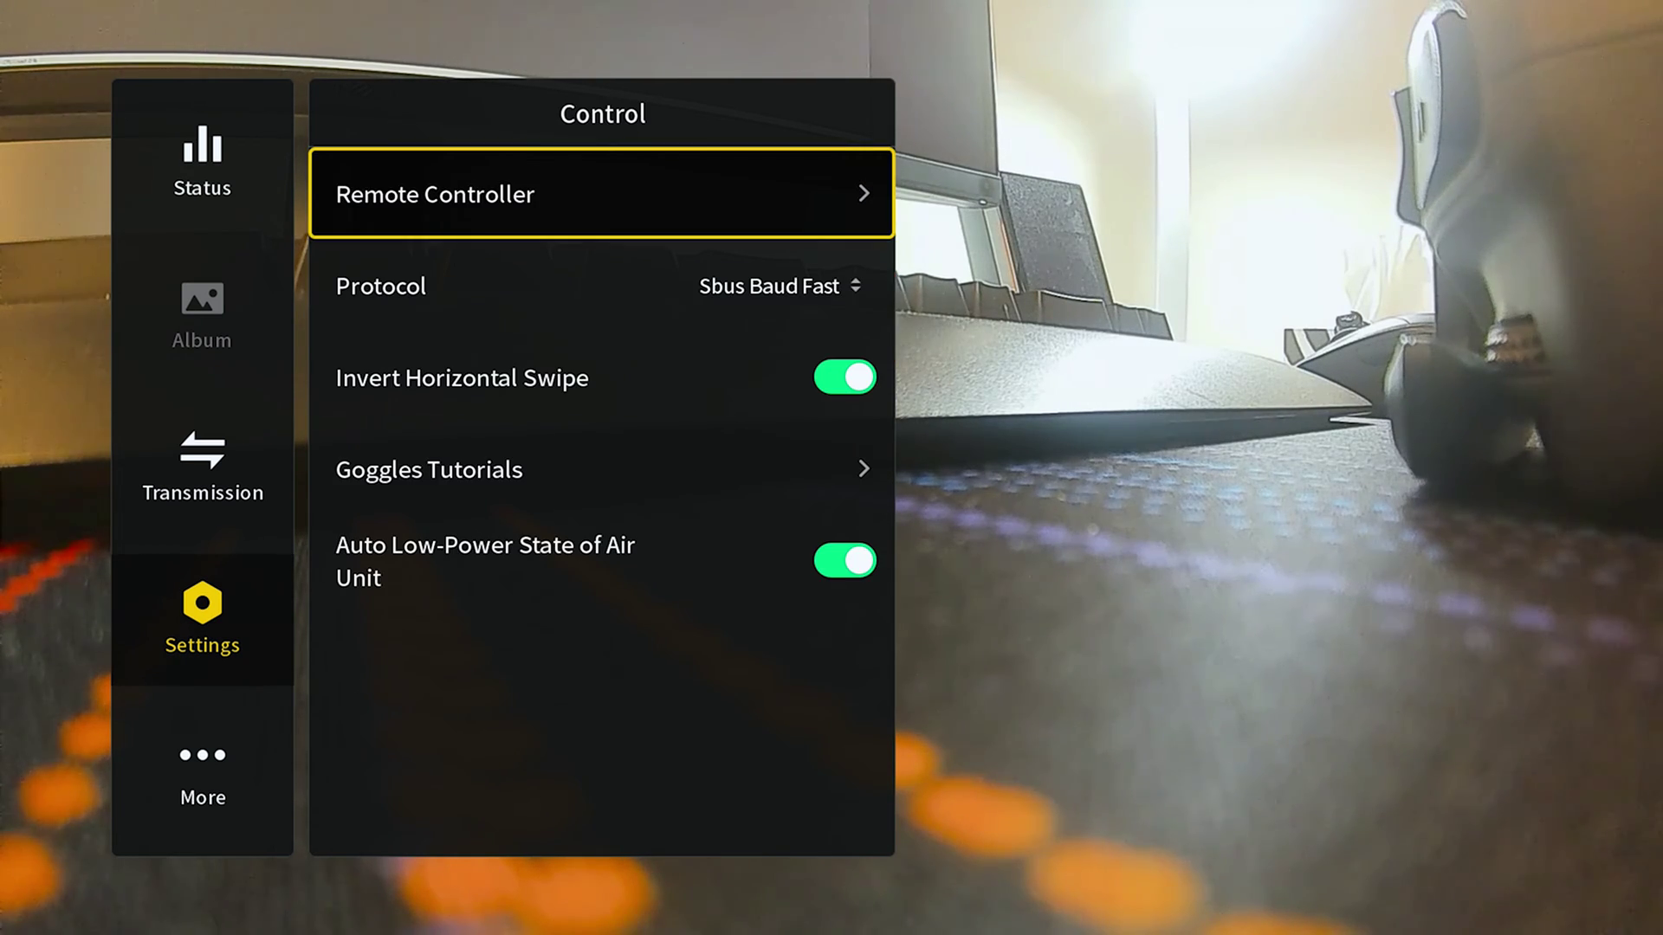
# - Bring up the Protocol choices under the goggles' Settings > Control page
pyautogui.press('Down')
pyautogui.press('Down')
pyautogui.press('Up')
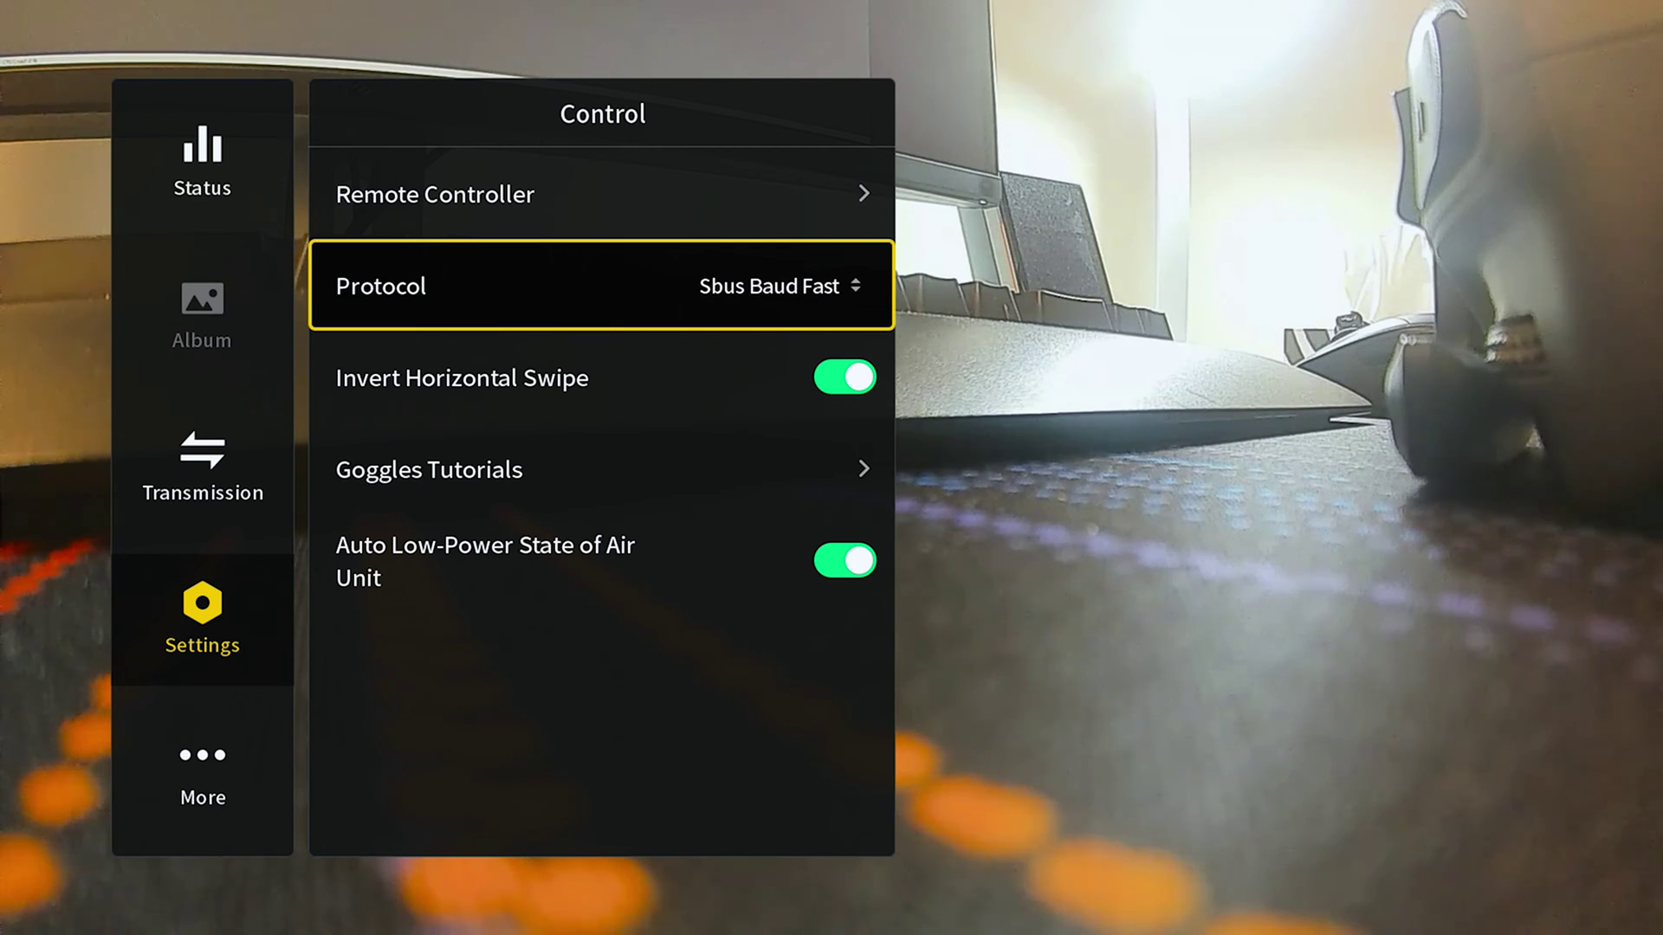
pyautogui.press('Return')
# - Compare Standard with Sbus Baud Fast, keep Sbus Baud Fast, and back out to the main menu
pyautogui.press('Down')
pyautogui.press('Up')
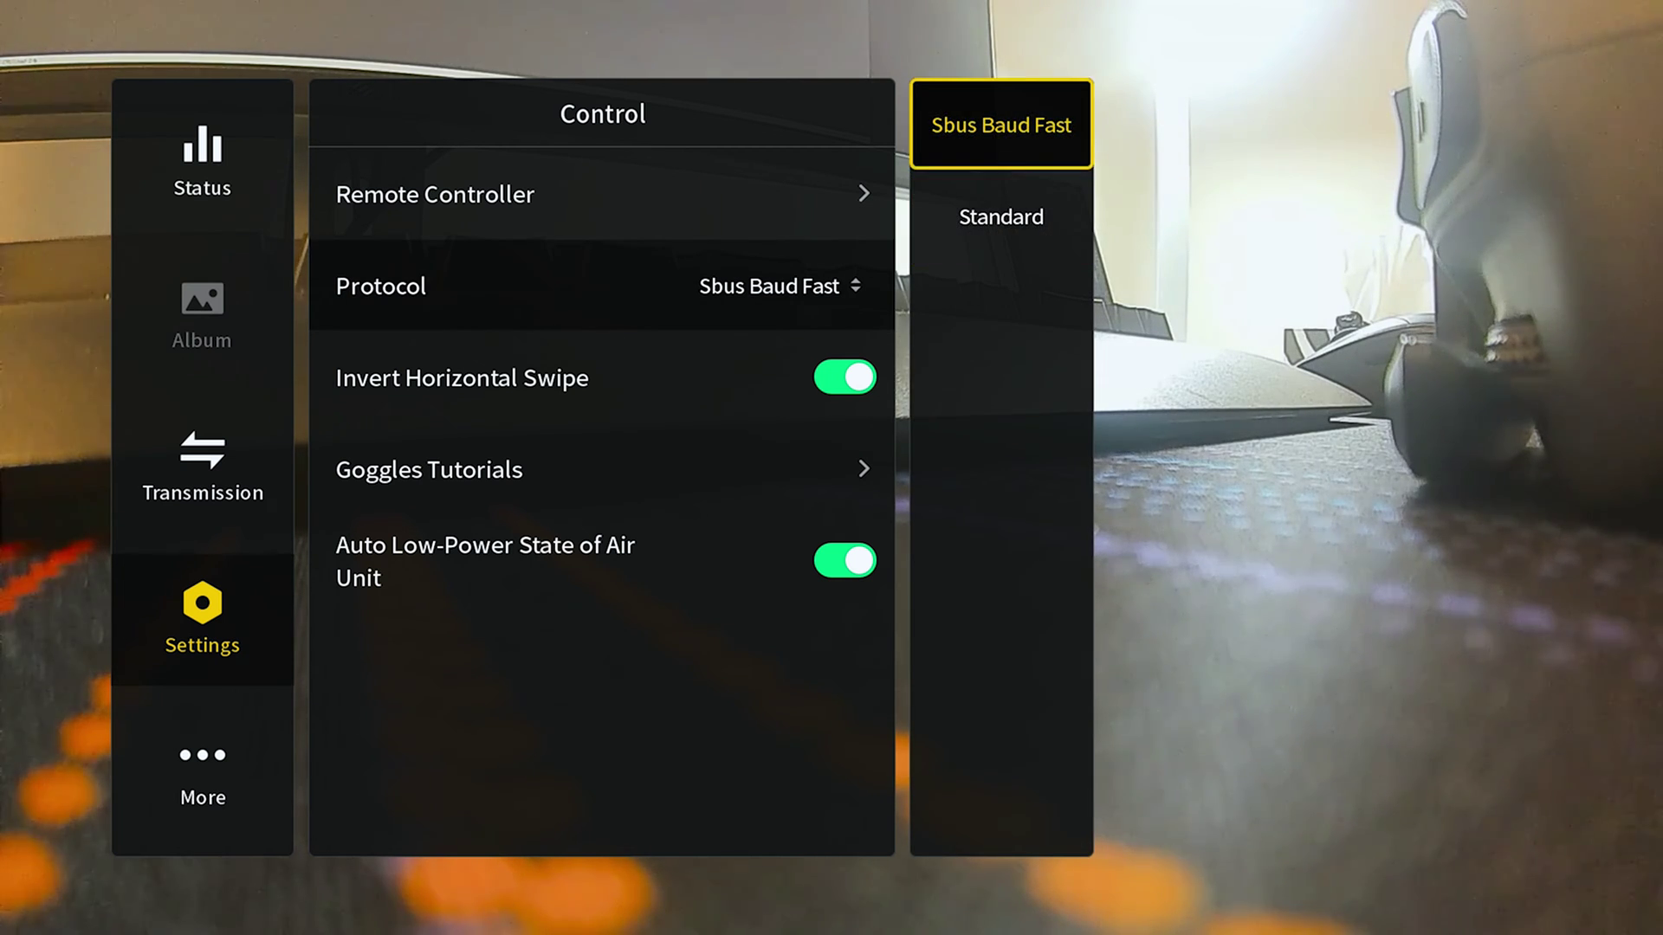
pyautogui.press('Down')
pyautogui.press('Up')
pyautogui.press('Down')
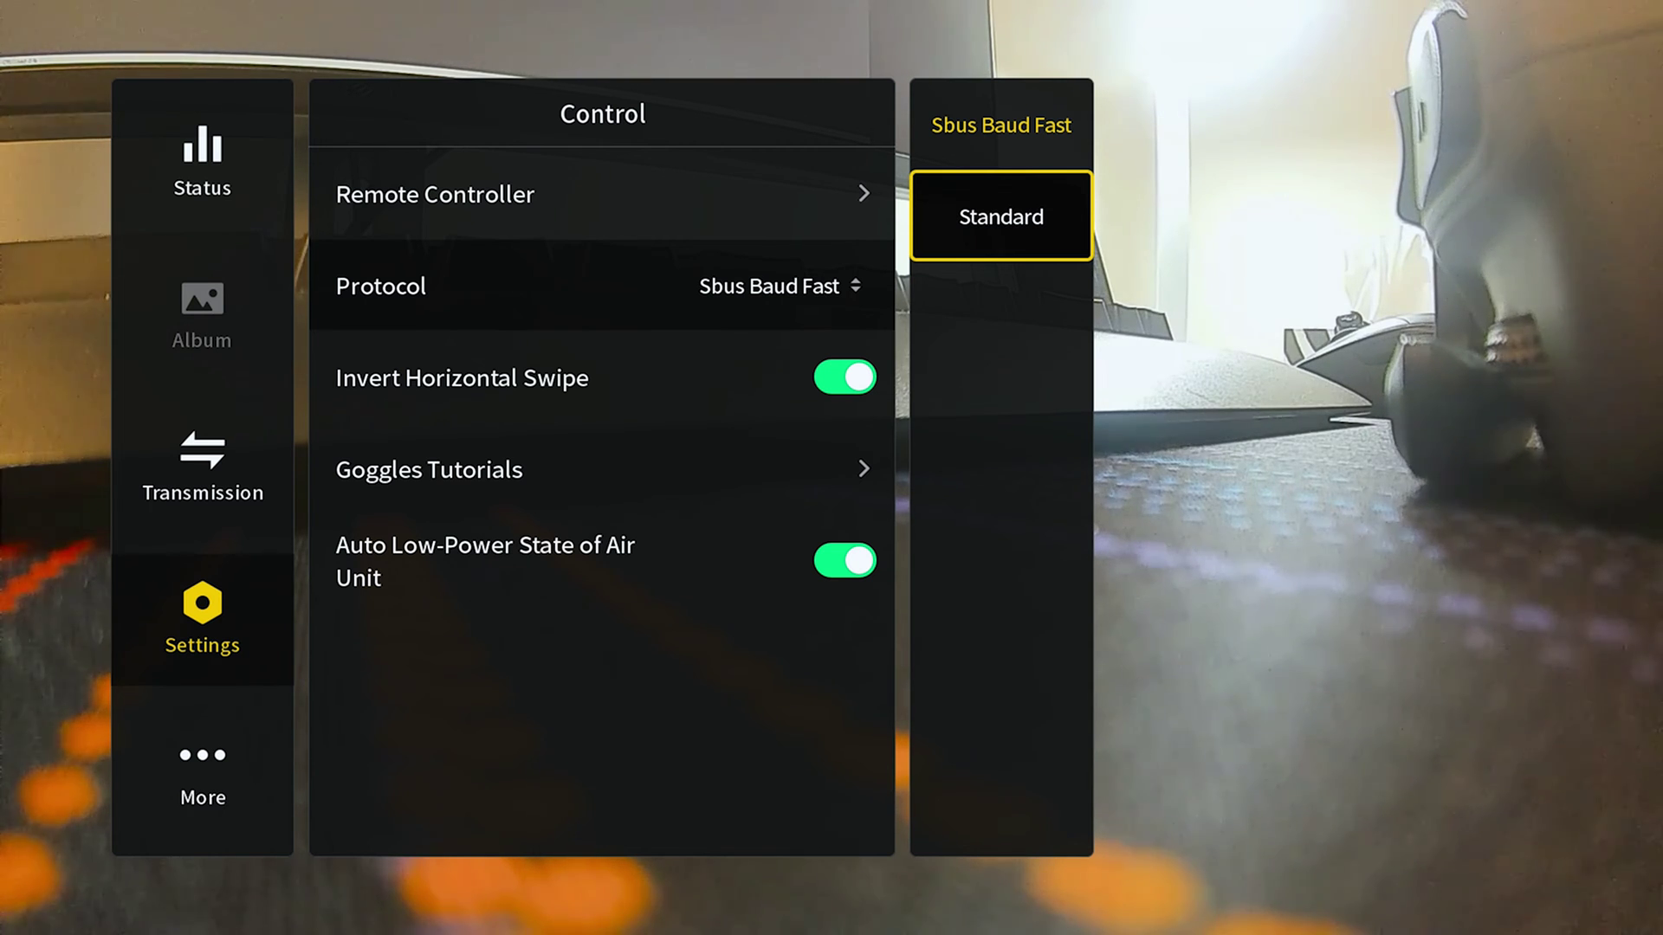
pyautogui.click(1001, 124)
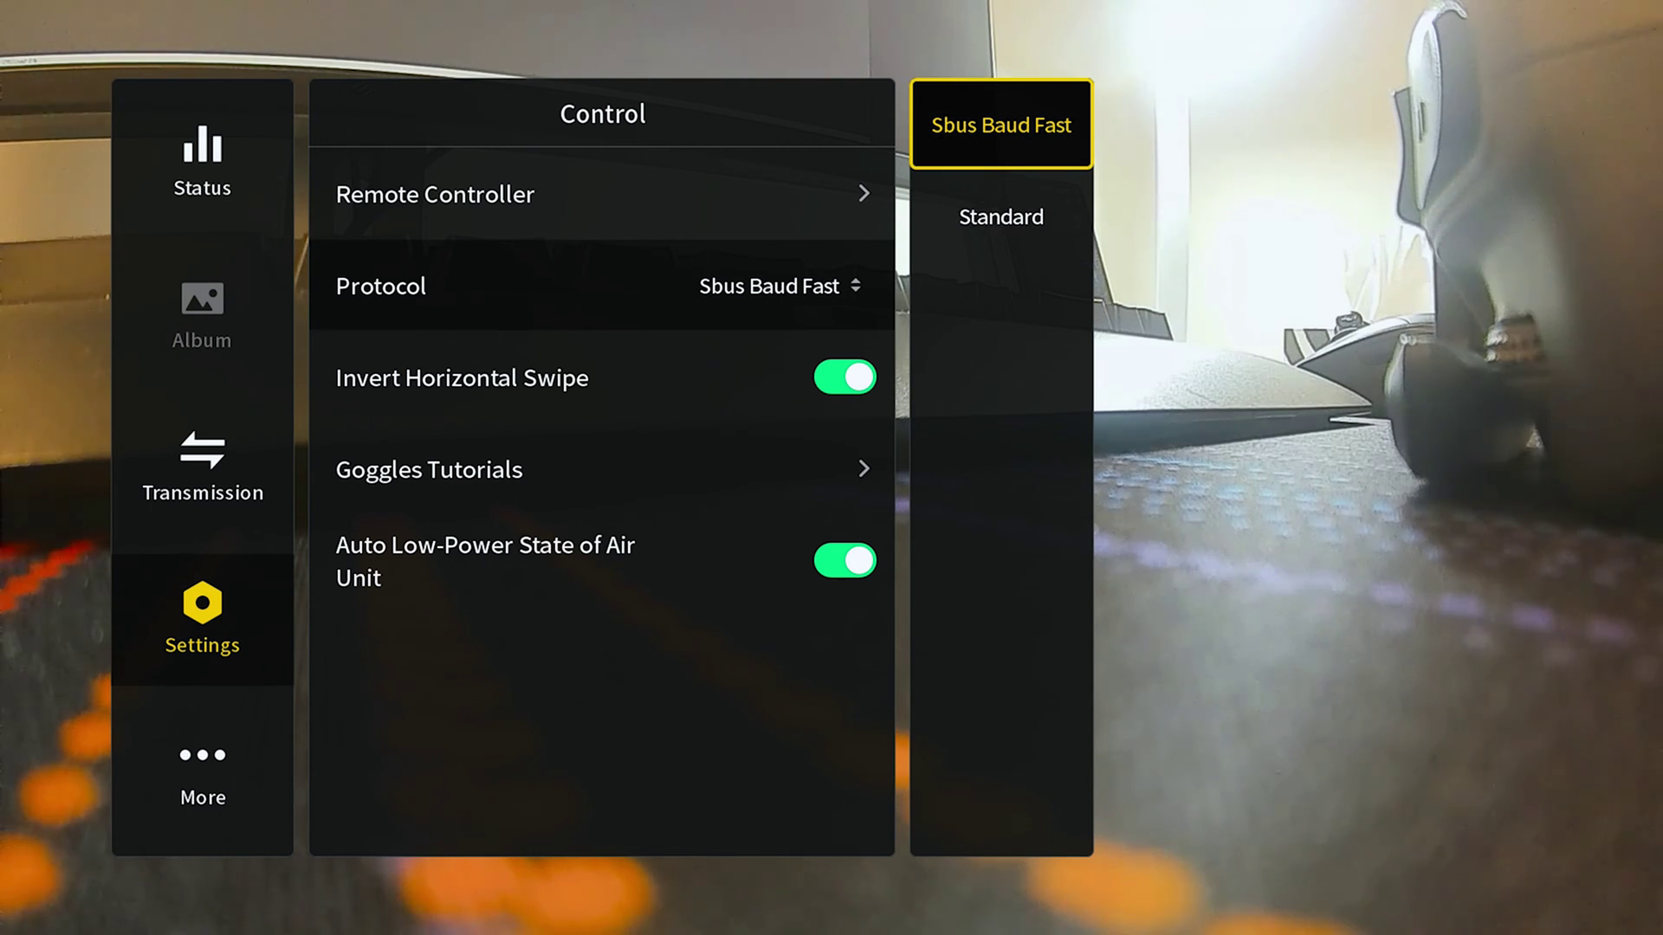
pyautogui.press('Return')
pyautogui.press('Left')
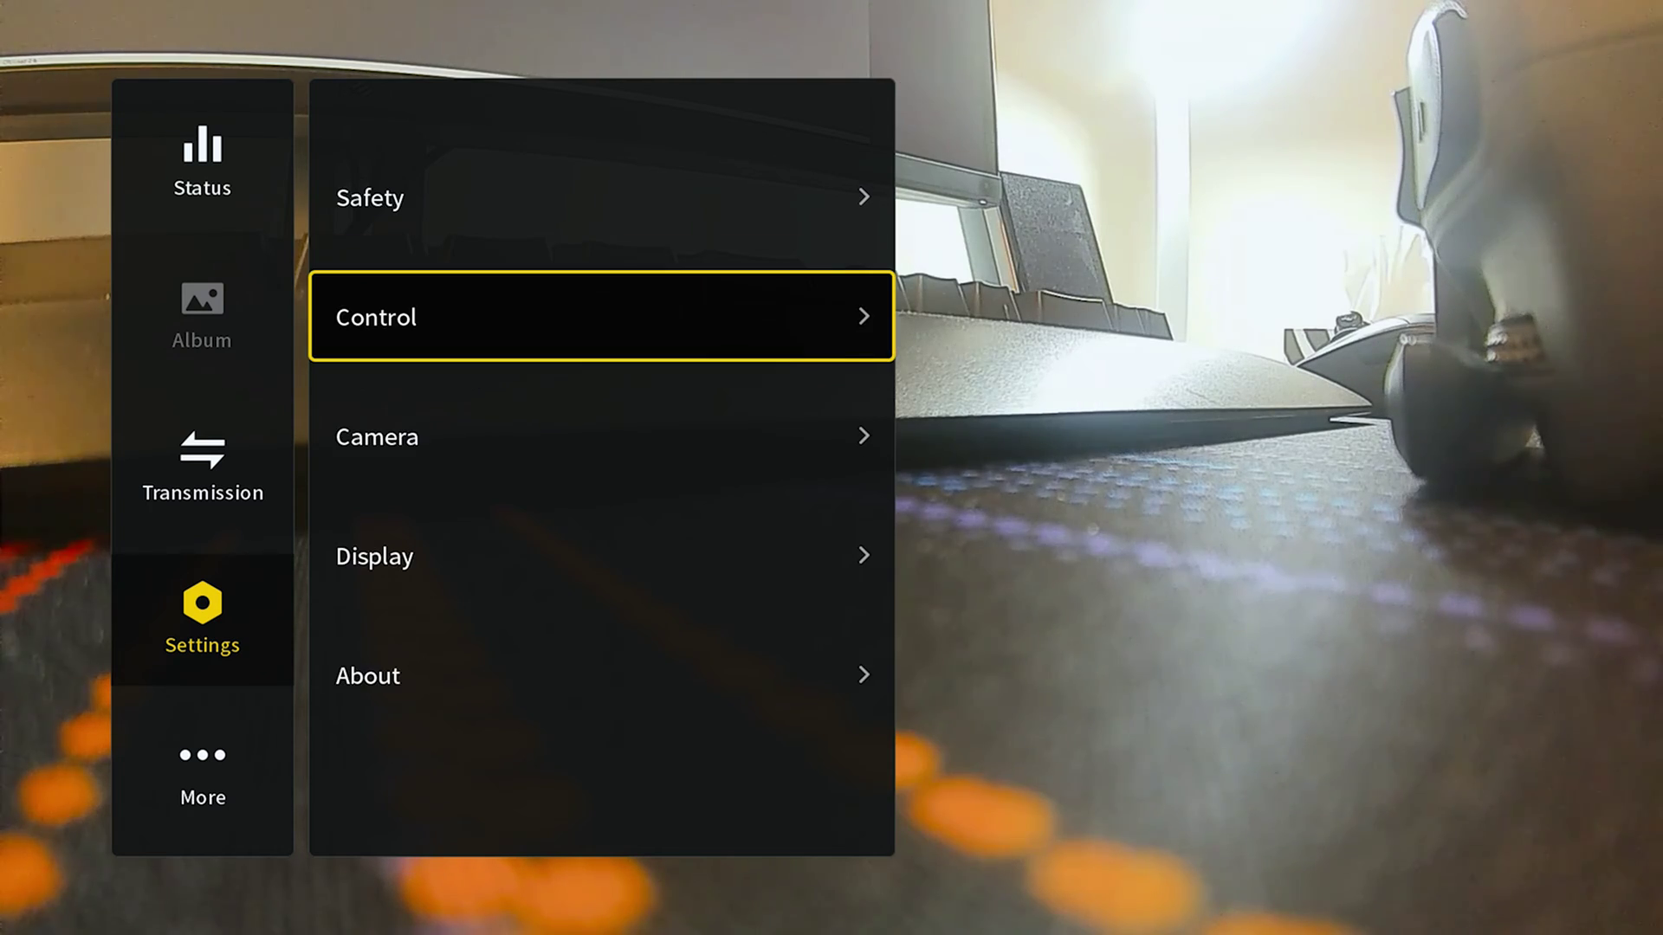
pyautogui.press('Left')
pyautogui.press('Left')
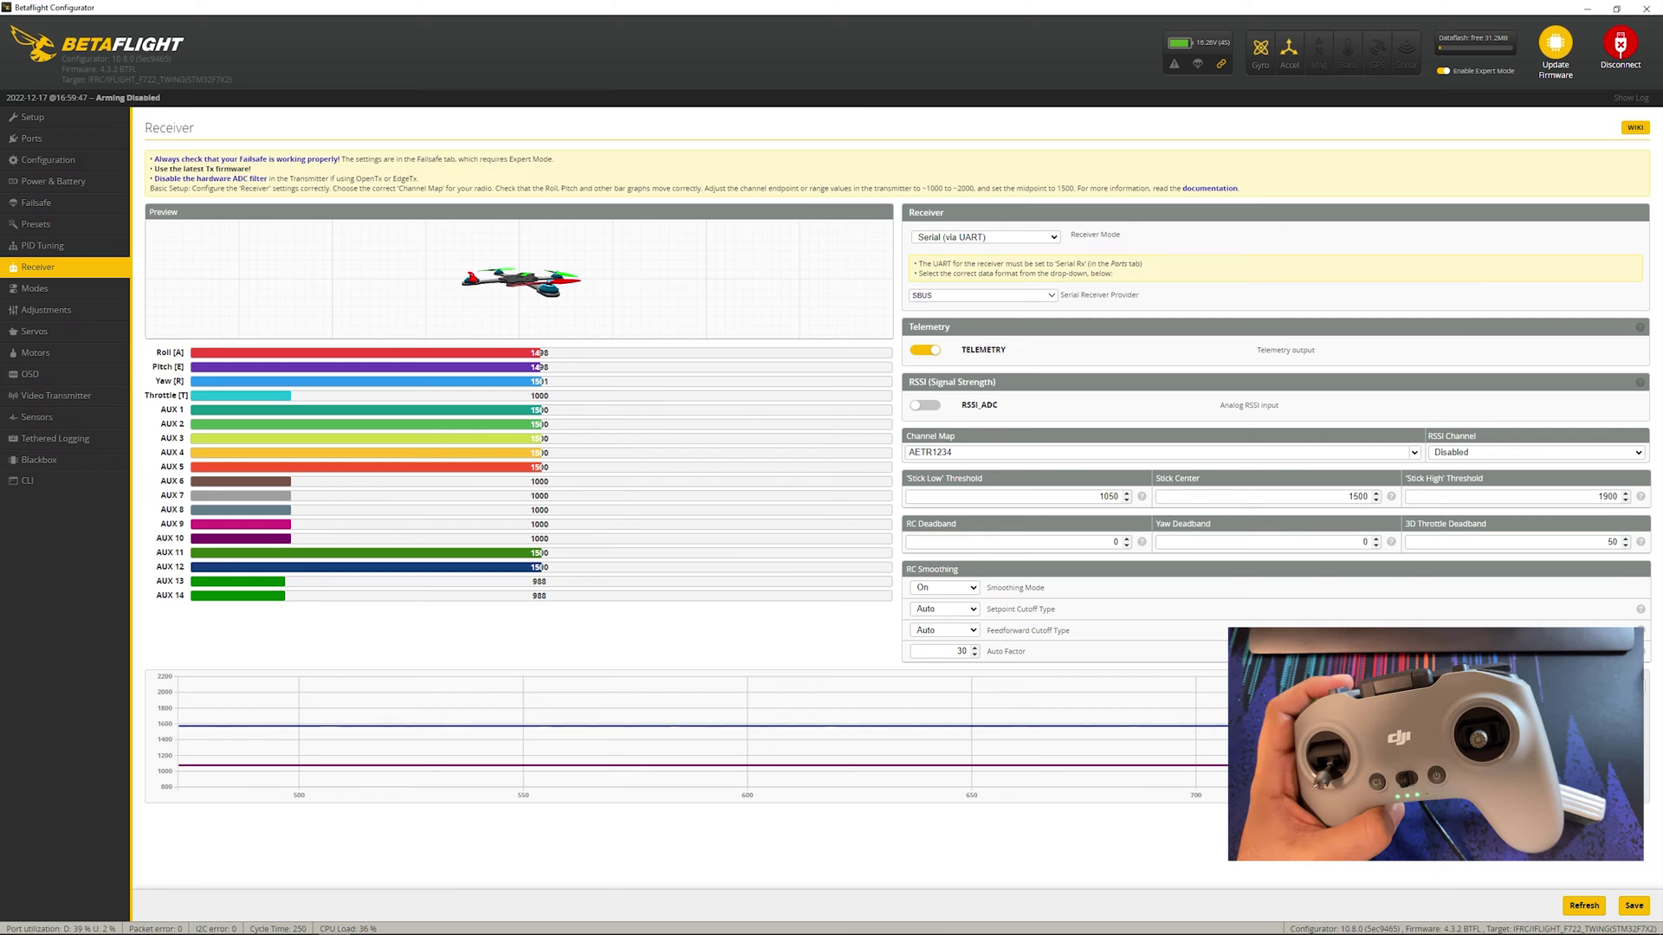
# - Check UART1 has Serial Rx enabled on the Ports tab, then return to Receiver
pyautogui.click(60, 140)
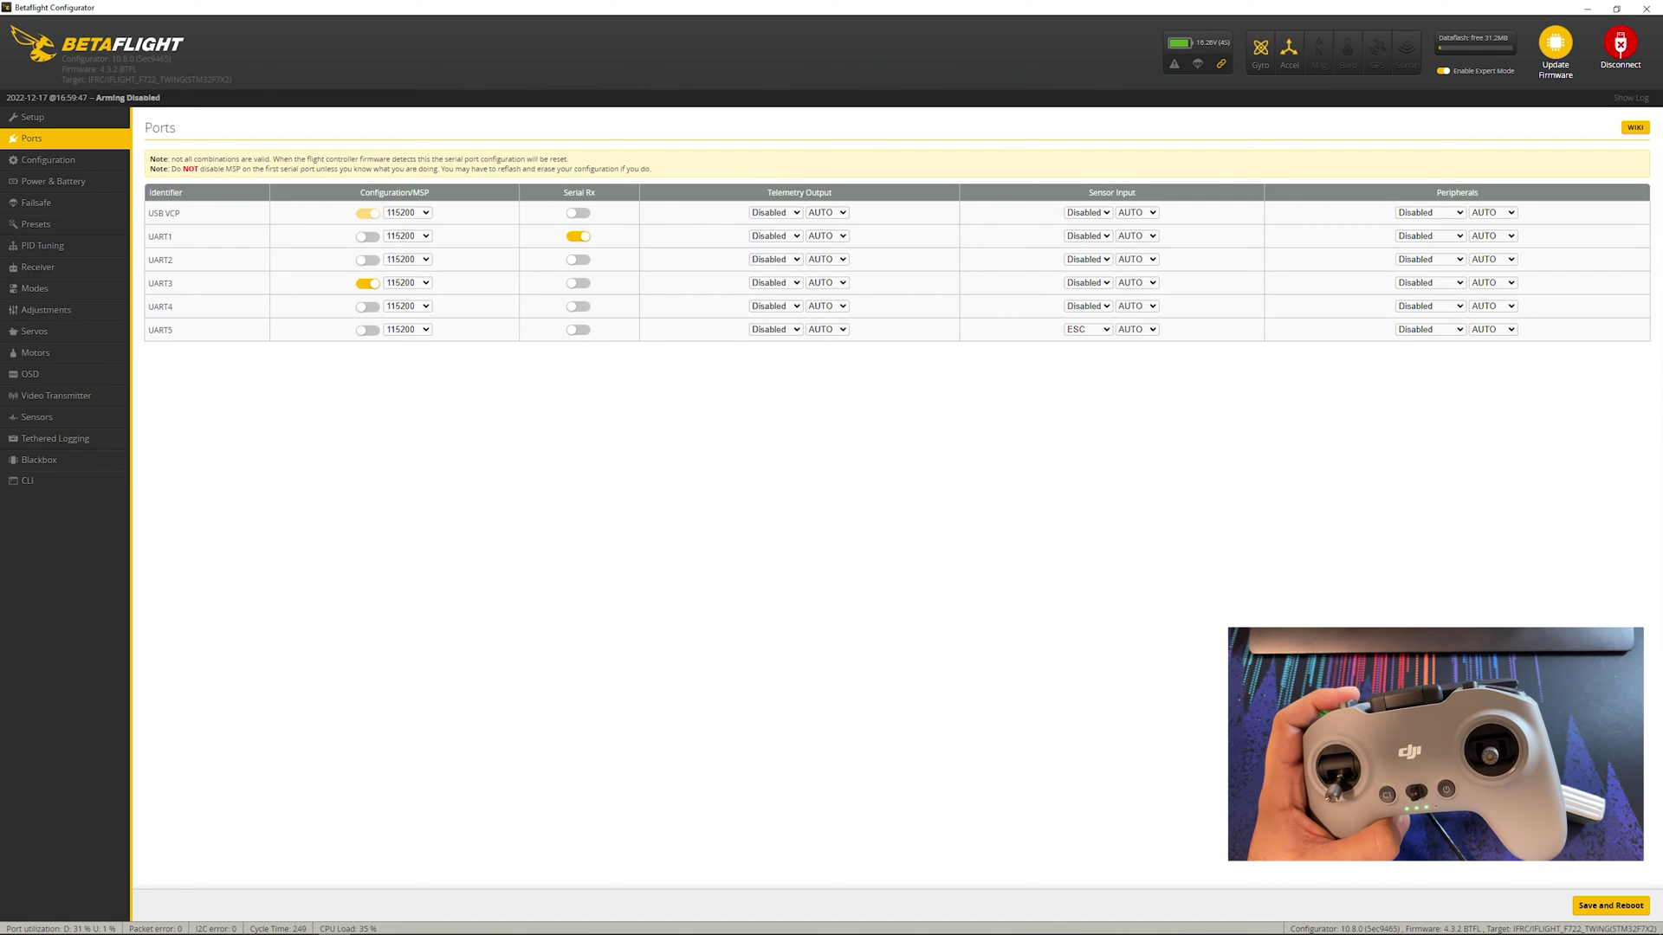
pyautogui.click(86, 274)
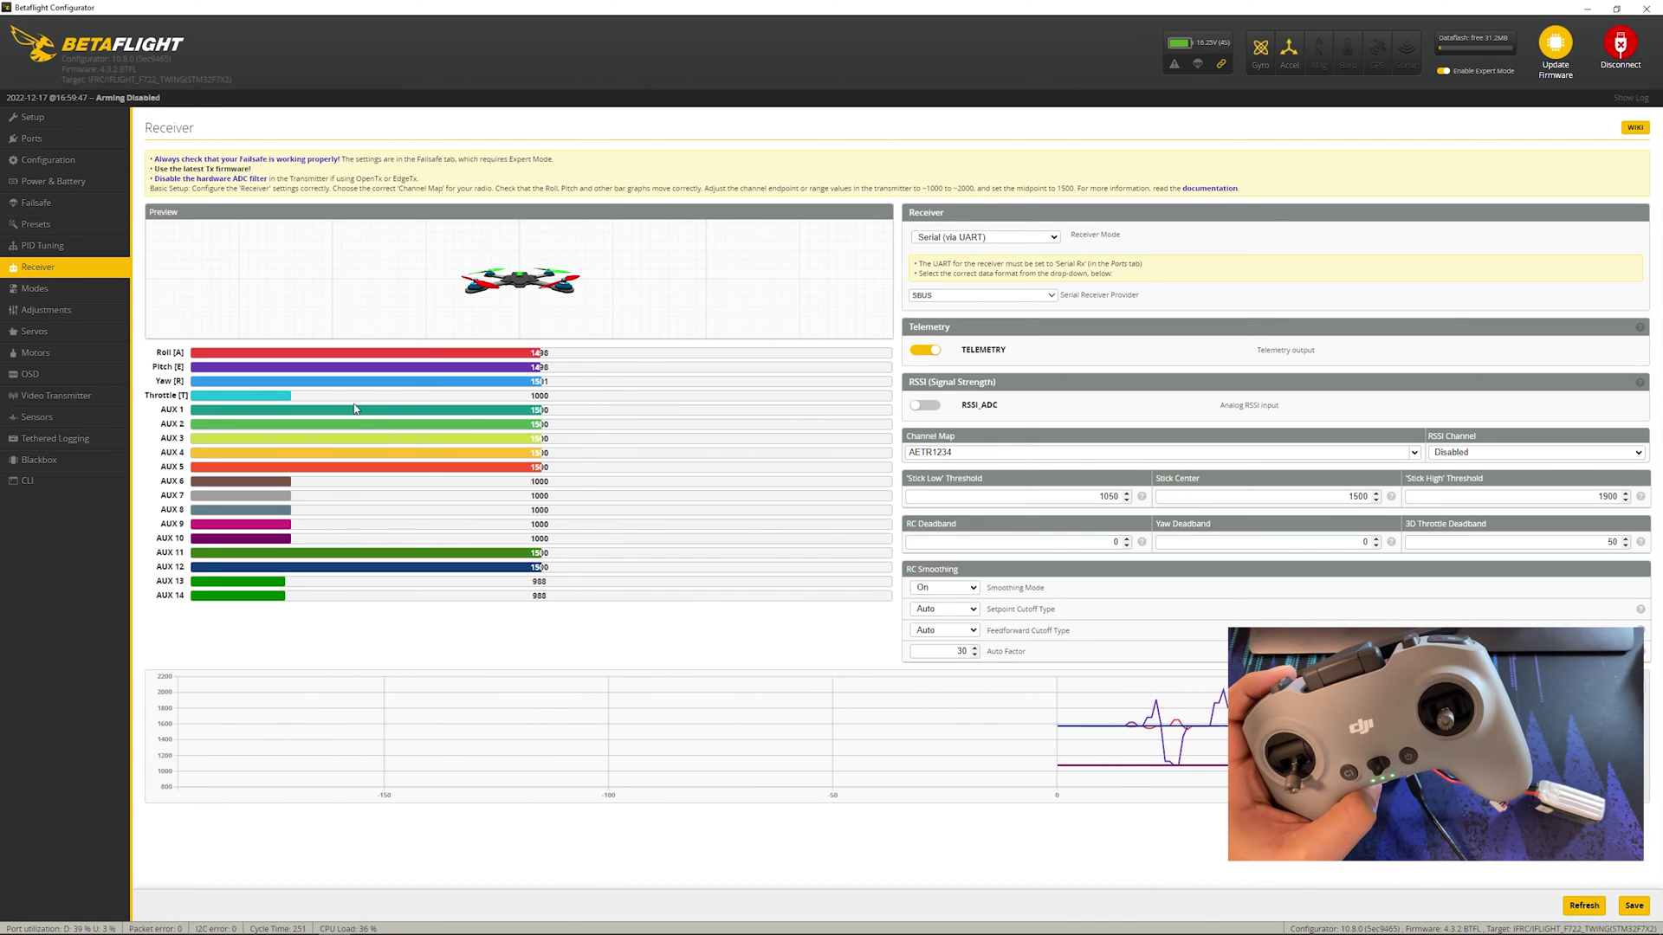
# - Query 'set sbus_baud_fast' in the CLI, showing ON (allowed OFF/ON, default OFF)
pyautogui.click(66, 483)
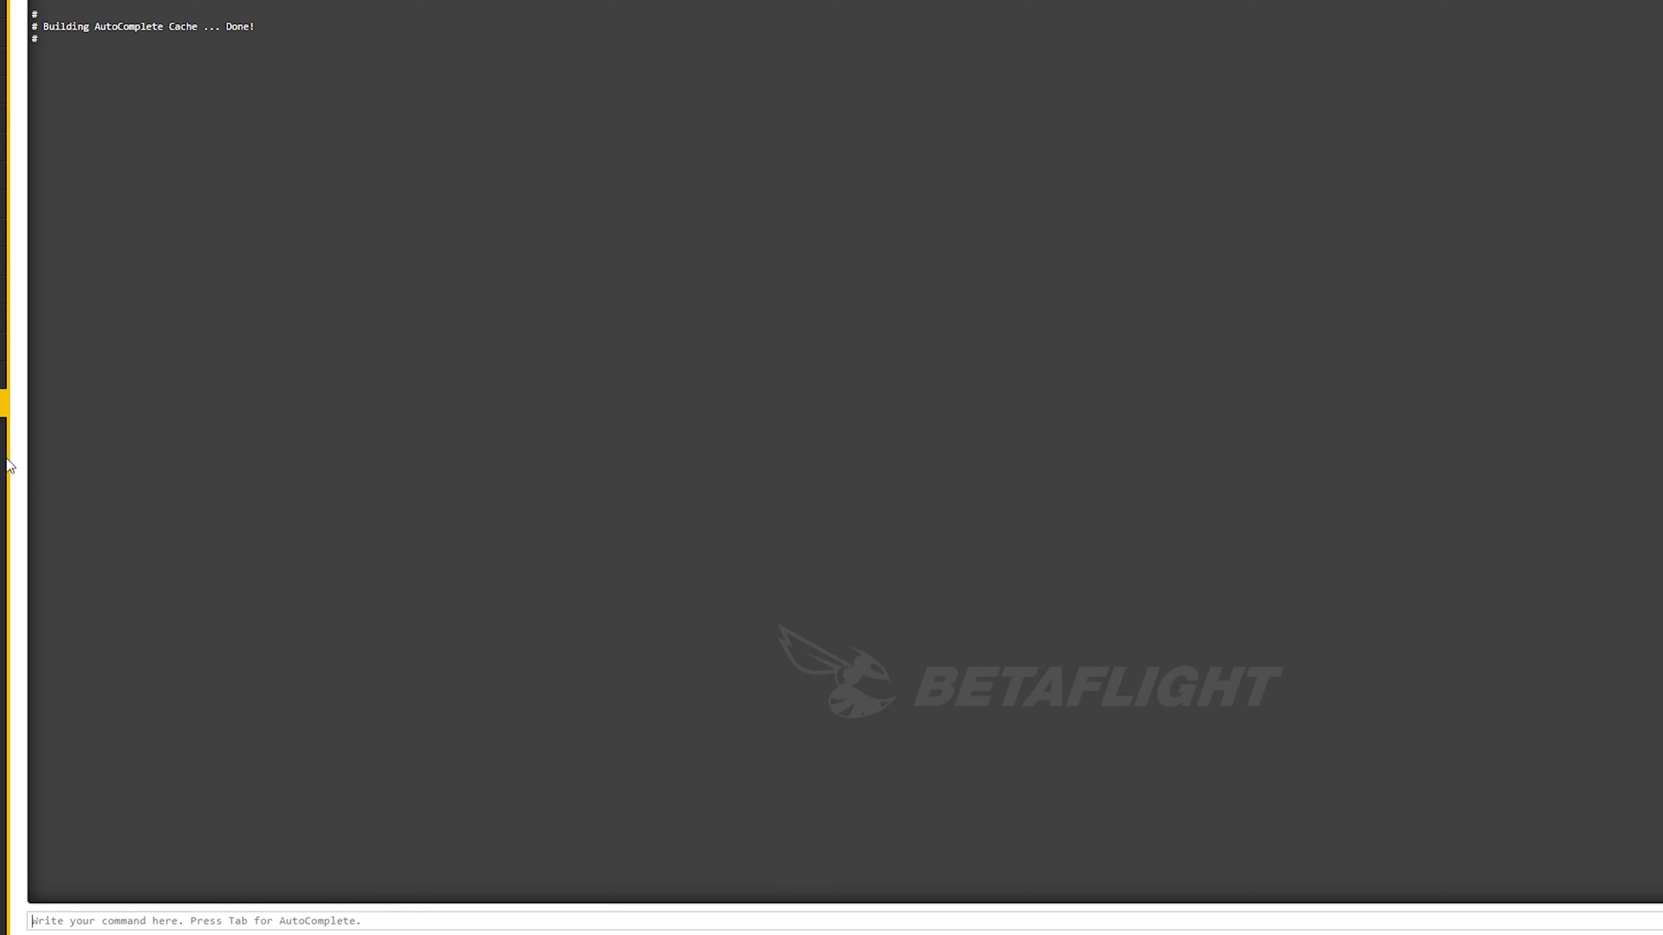
pyautogui.write('set')
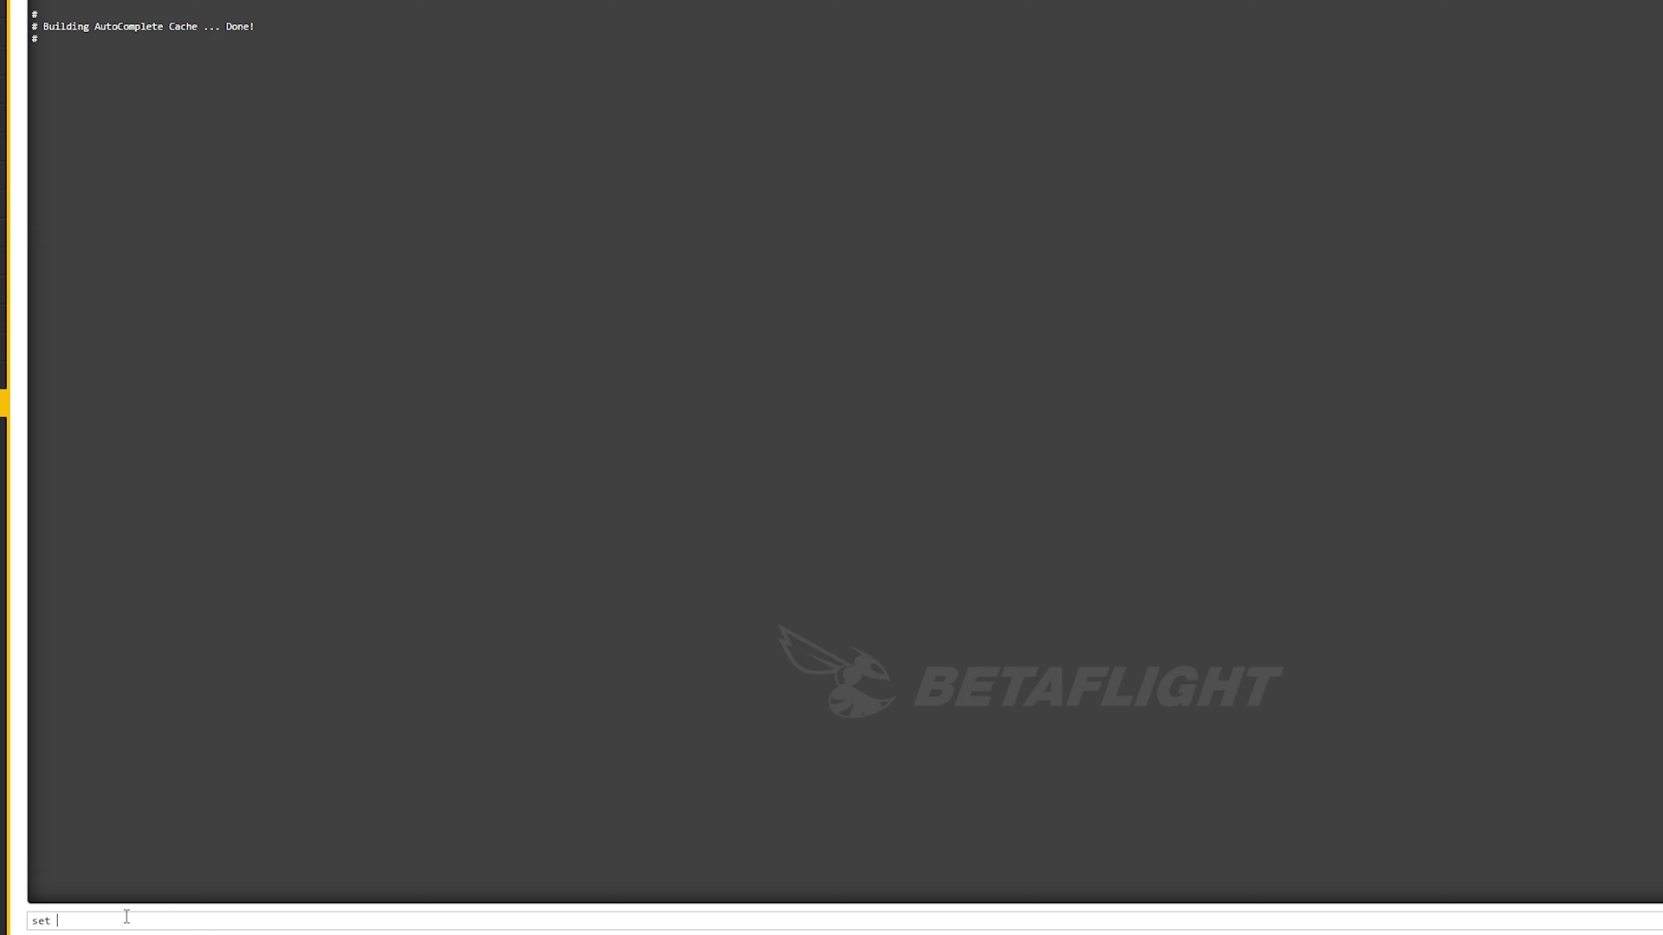
pyautogui.write(' sbus_')
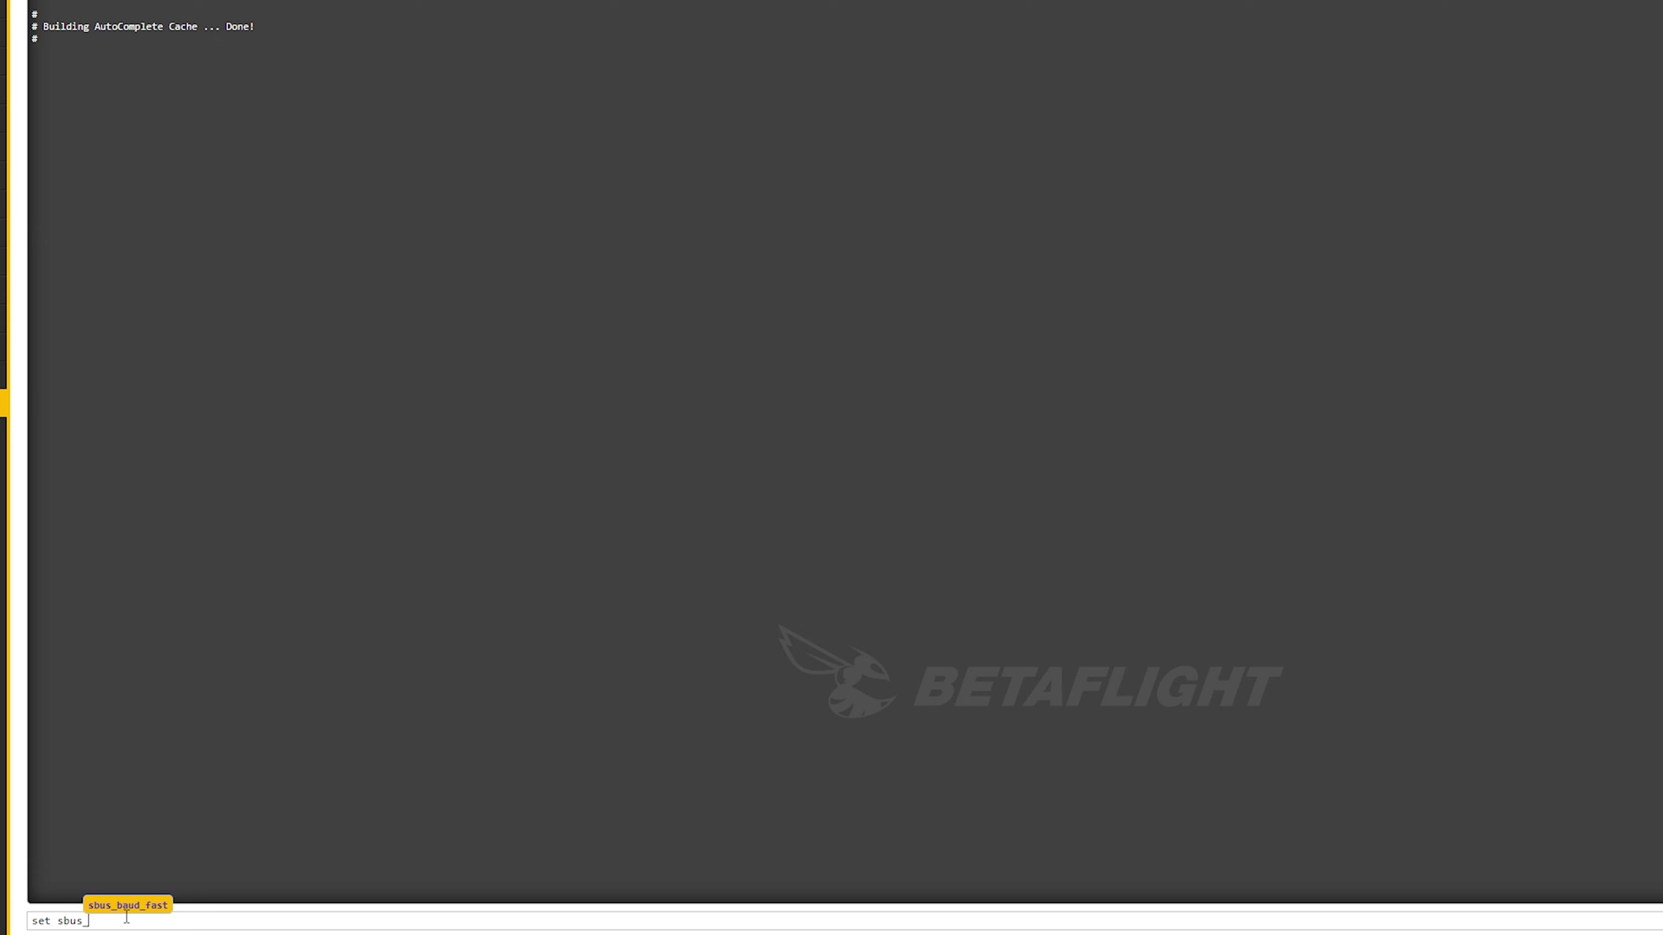
pyautogui.write('baud_fast')
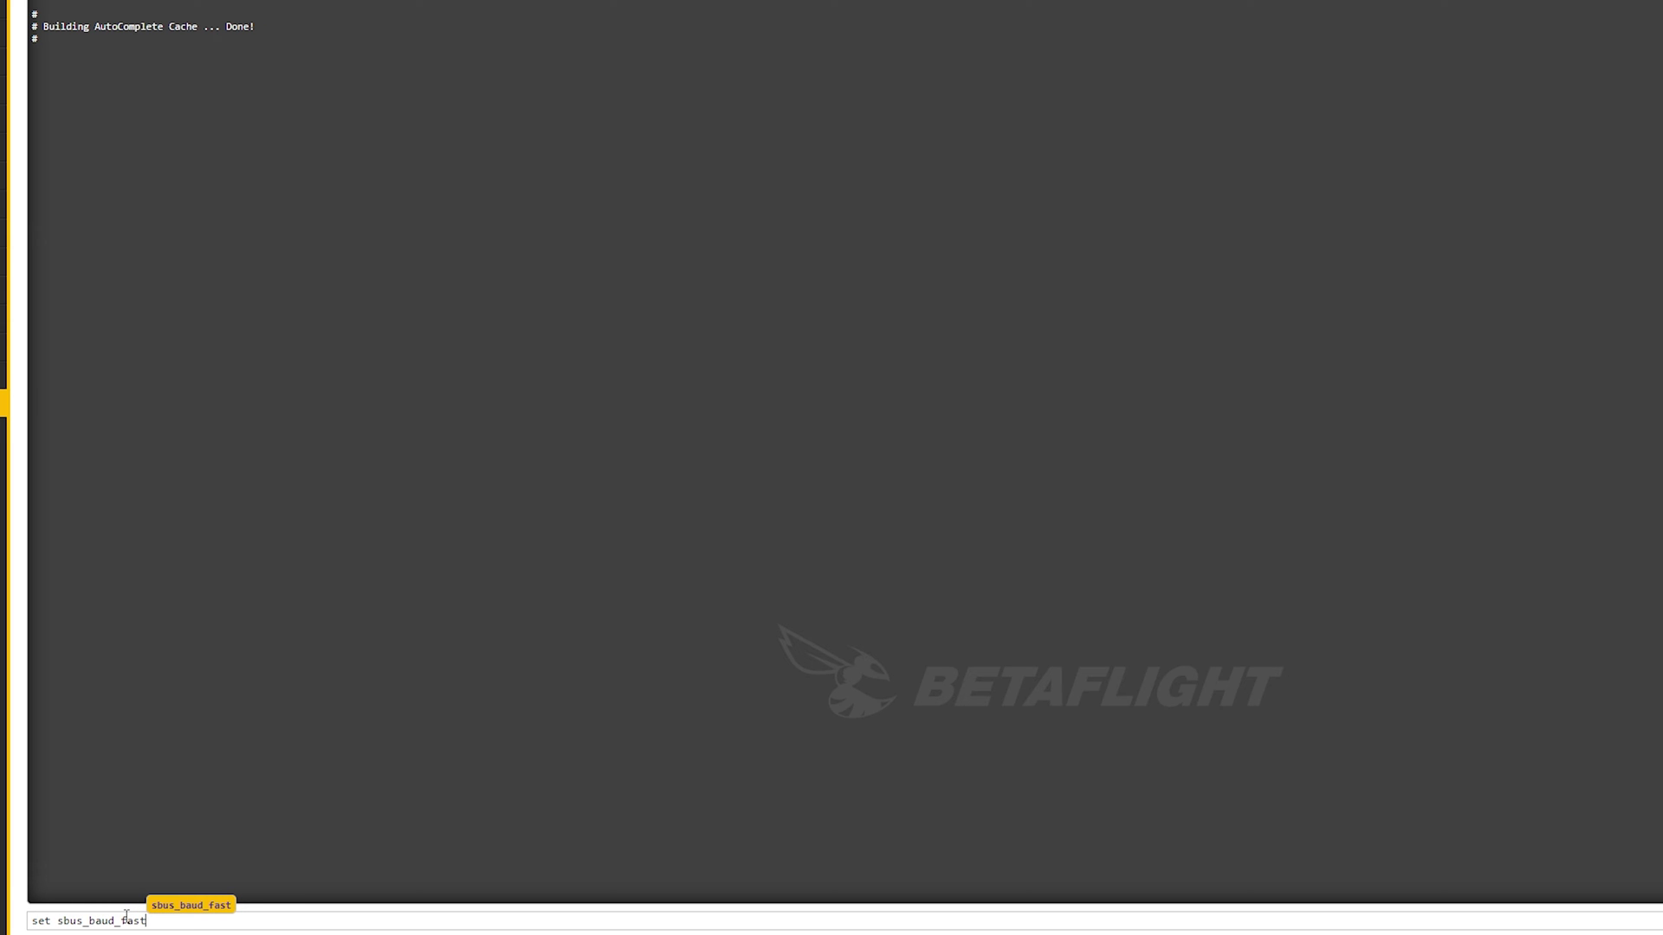
pyautogui.press('Return')
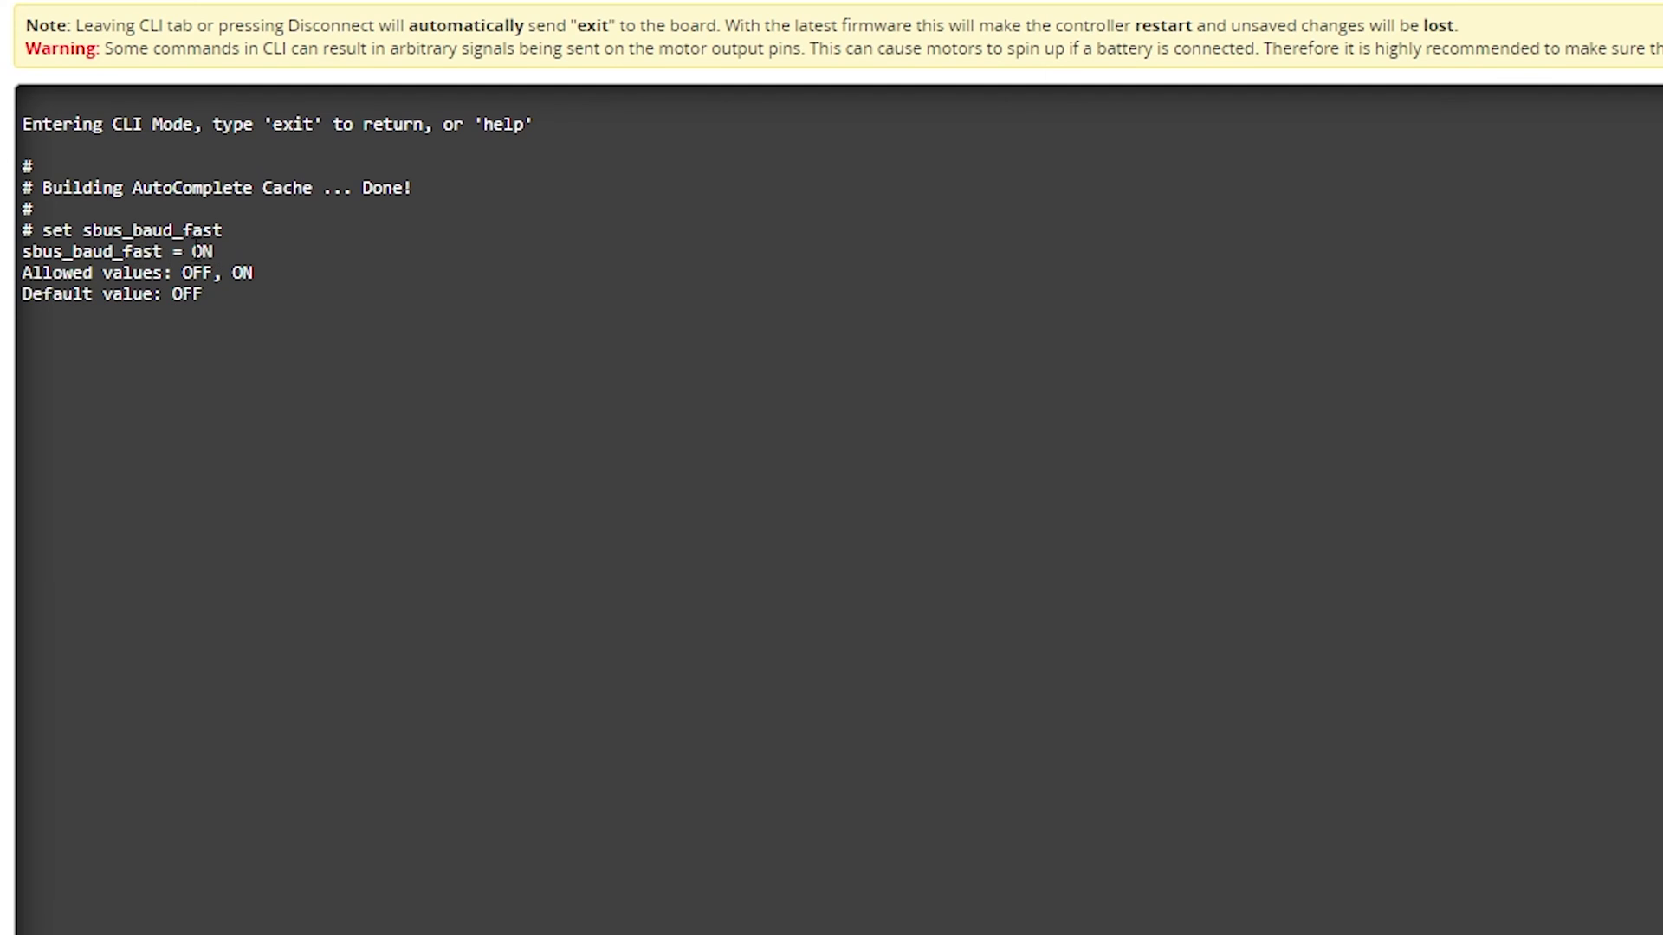
# - Run 'set sbus_baud_fast=ON' then 'save' in the CLI, rebooting the board
pyautogui.doubleClick(202, 251)
pyautogui.click(212, 251)
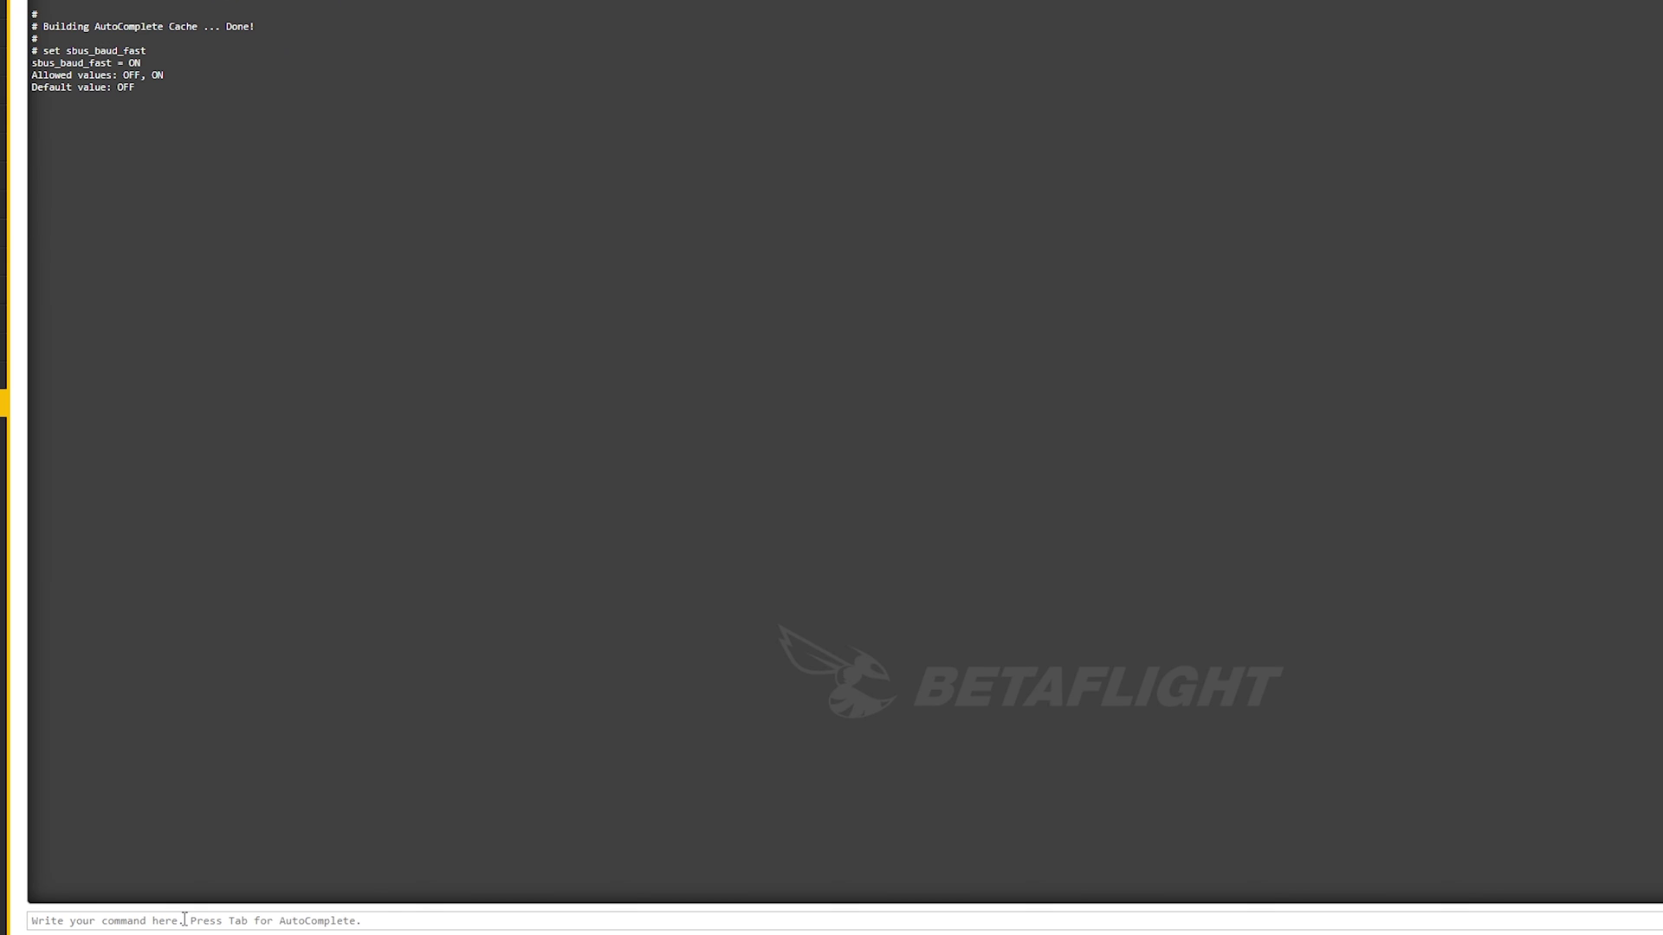
pyautogui.write('set sb')
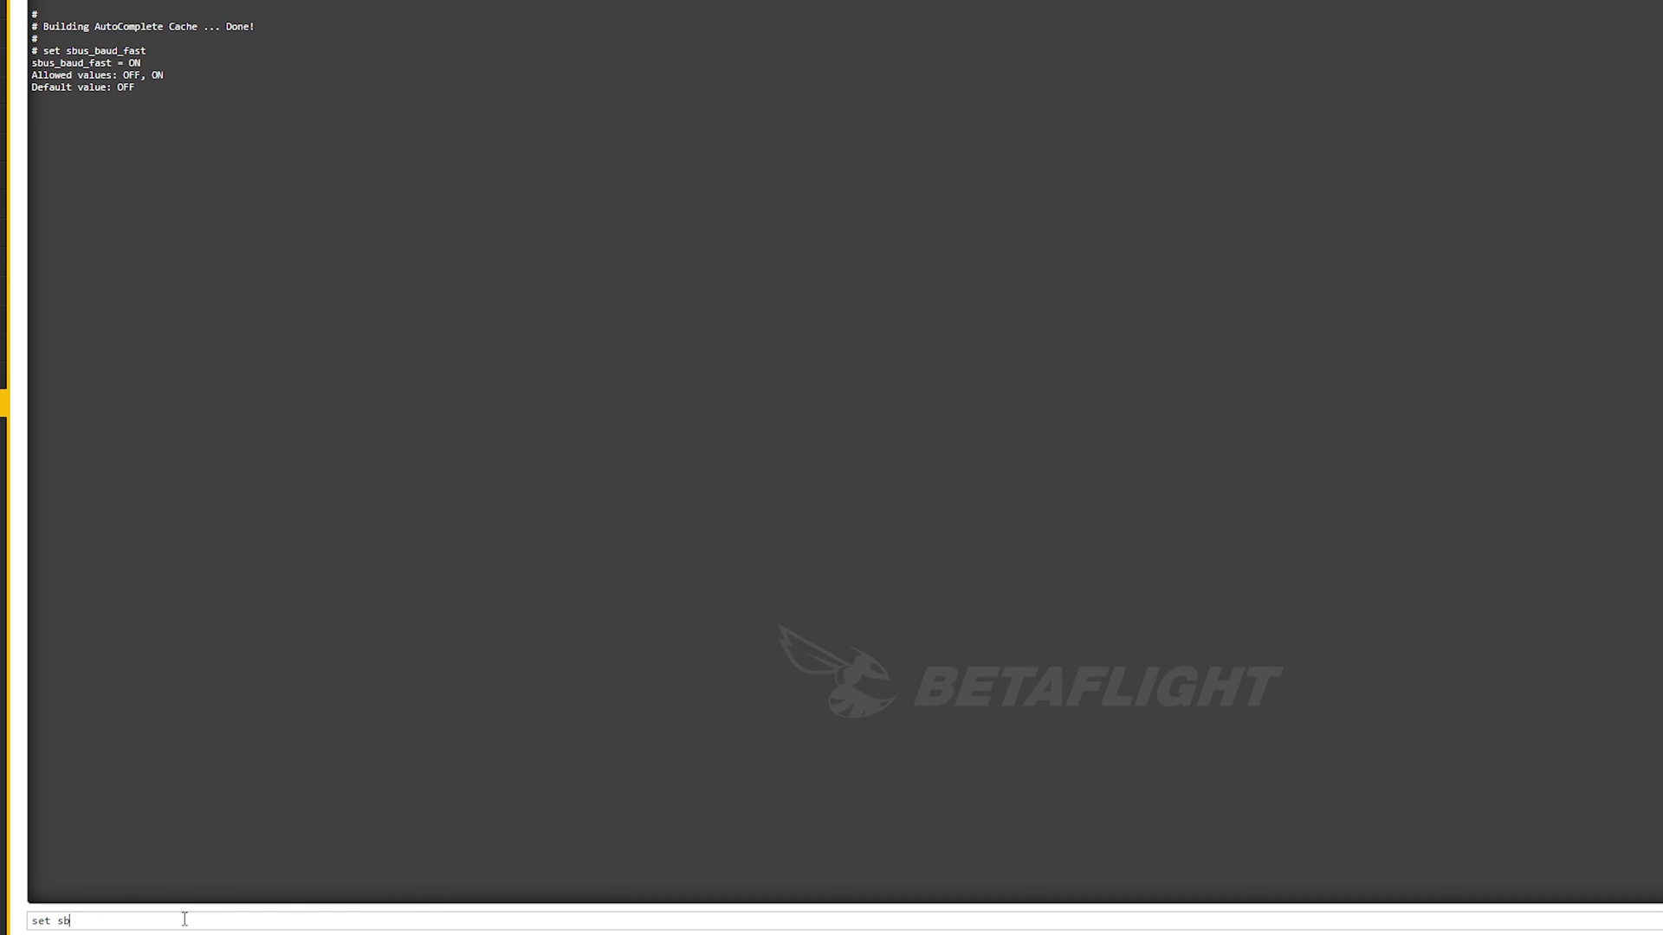
pyautogui.write('us_baud_fas')
pyautogui.press('BackSpace')
pyautogui.press('BackSpace')
pyautogui.press('BackSpace')
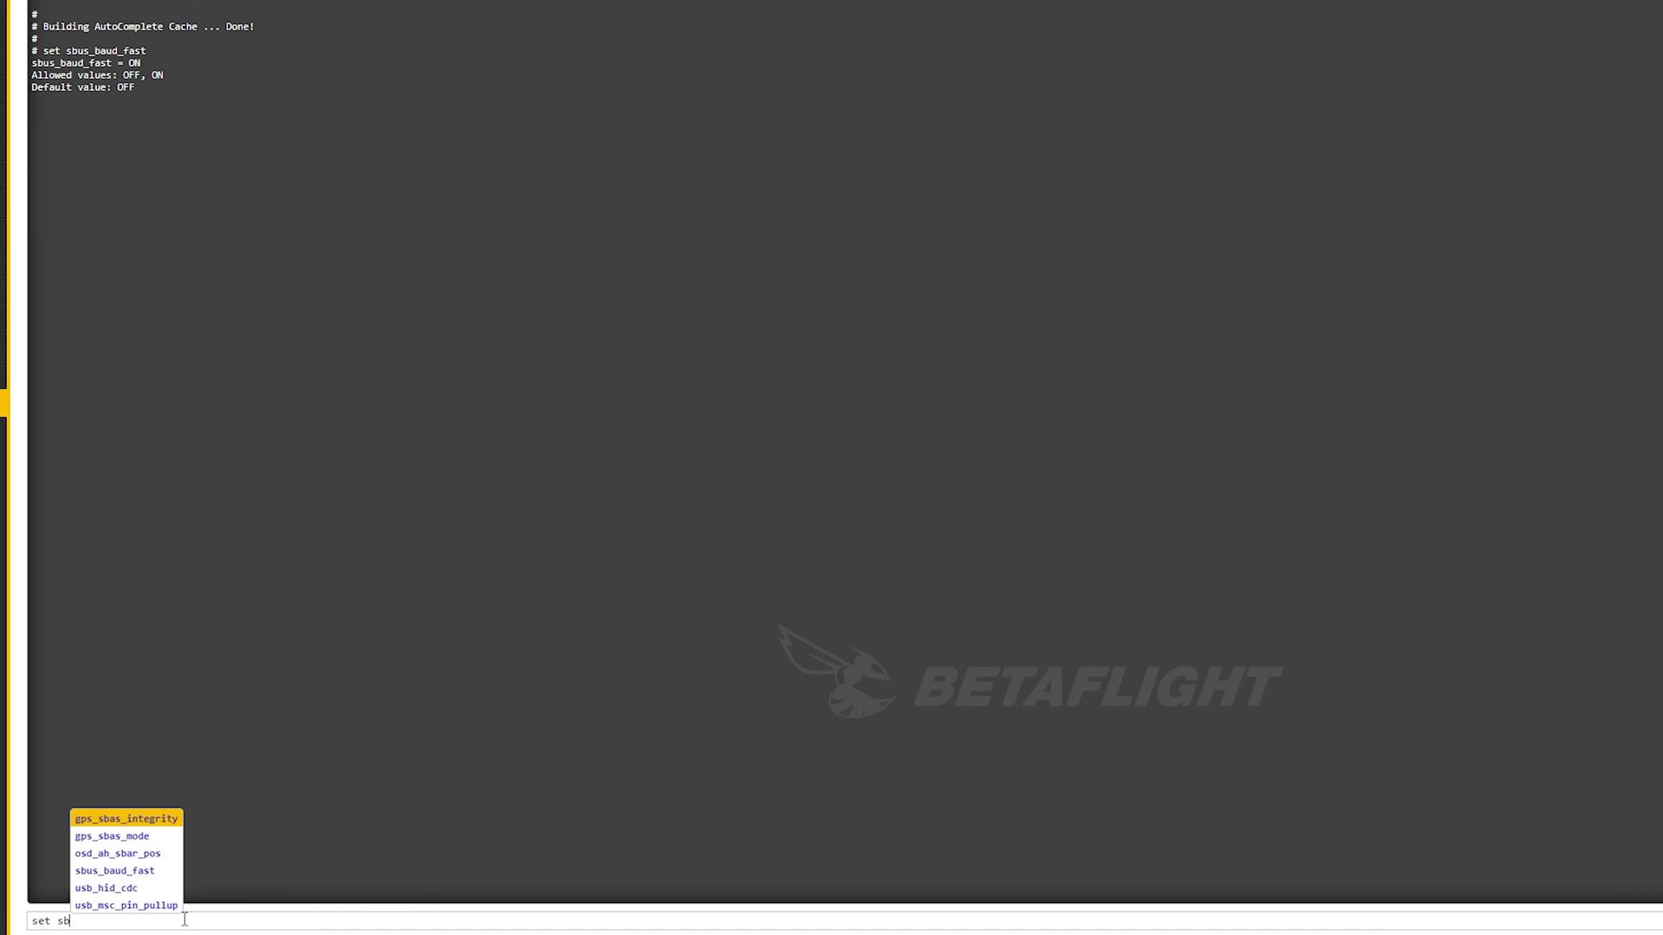
pyautogui.write('us_b')
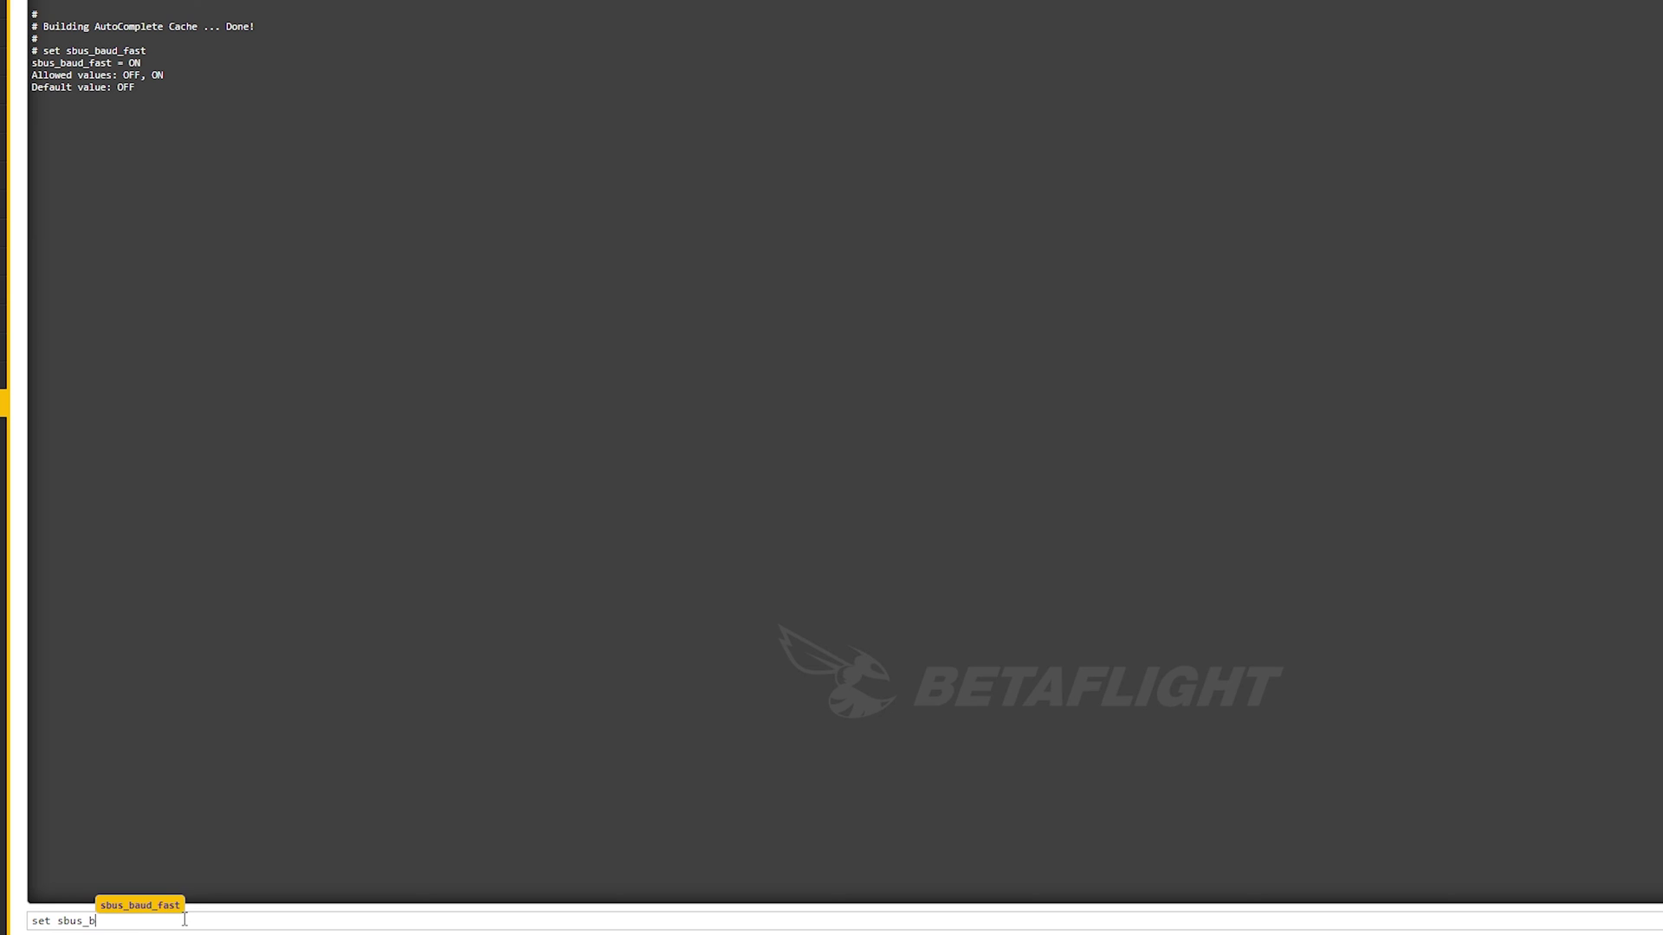
pyautogui.write('aud_fast=ON')
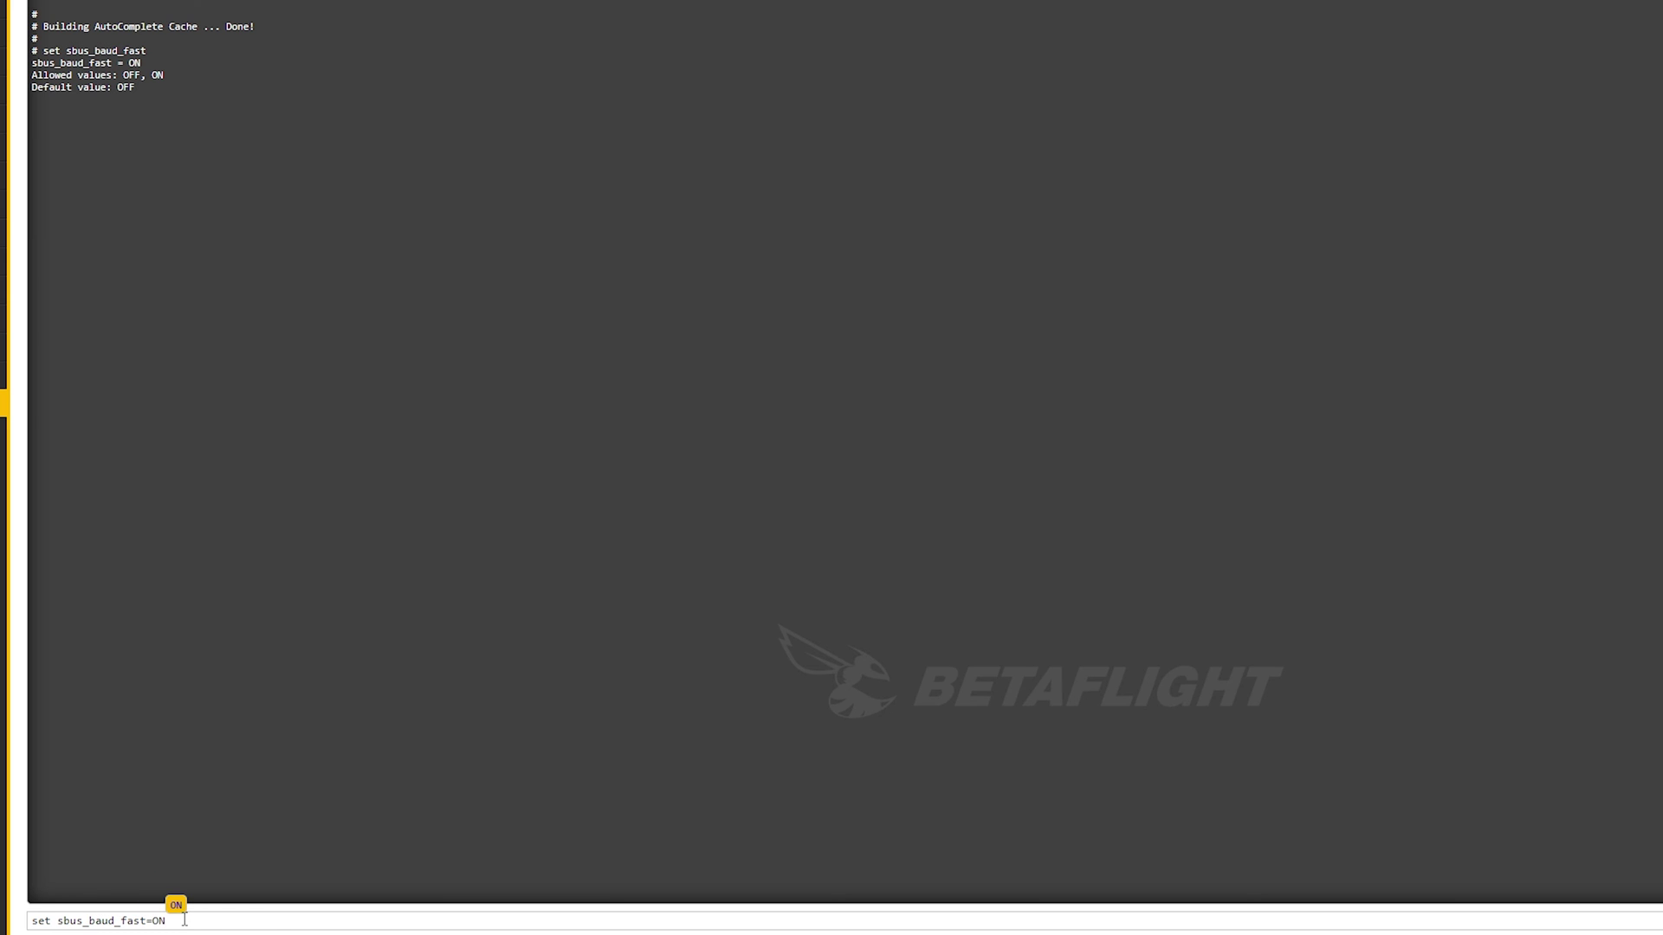
pyautogui.press('Return')
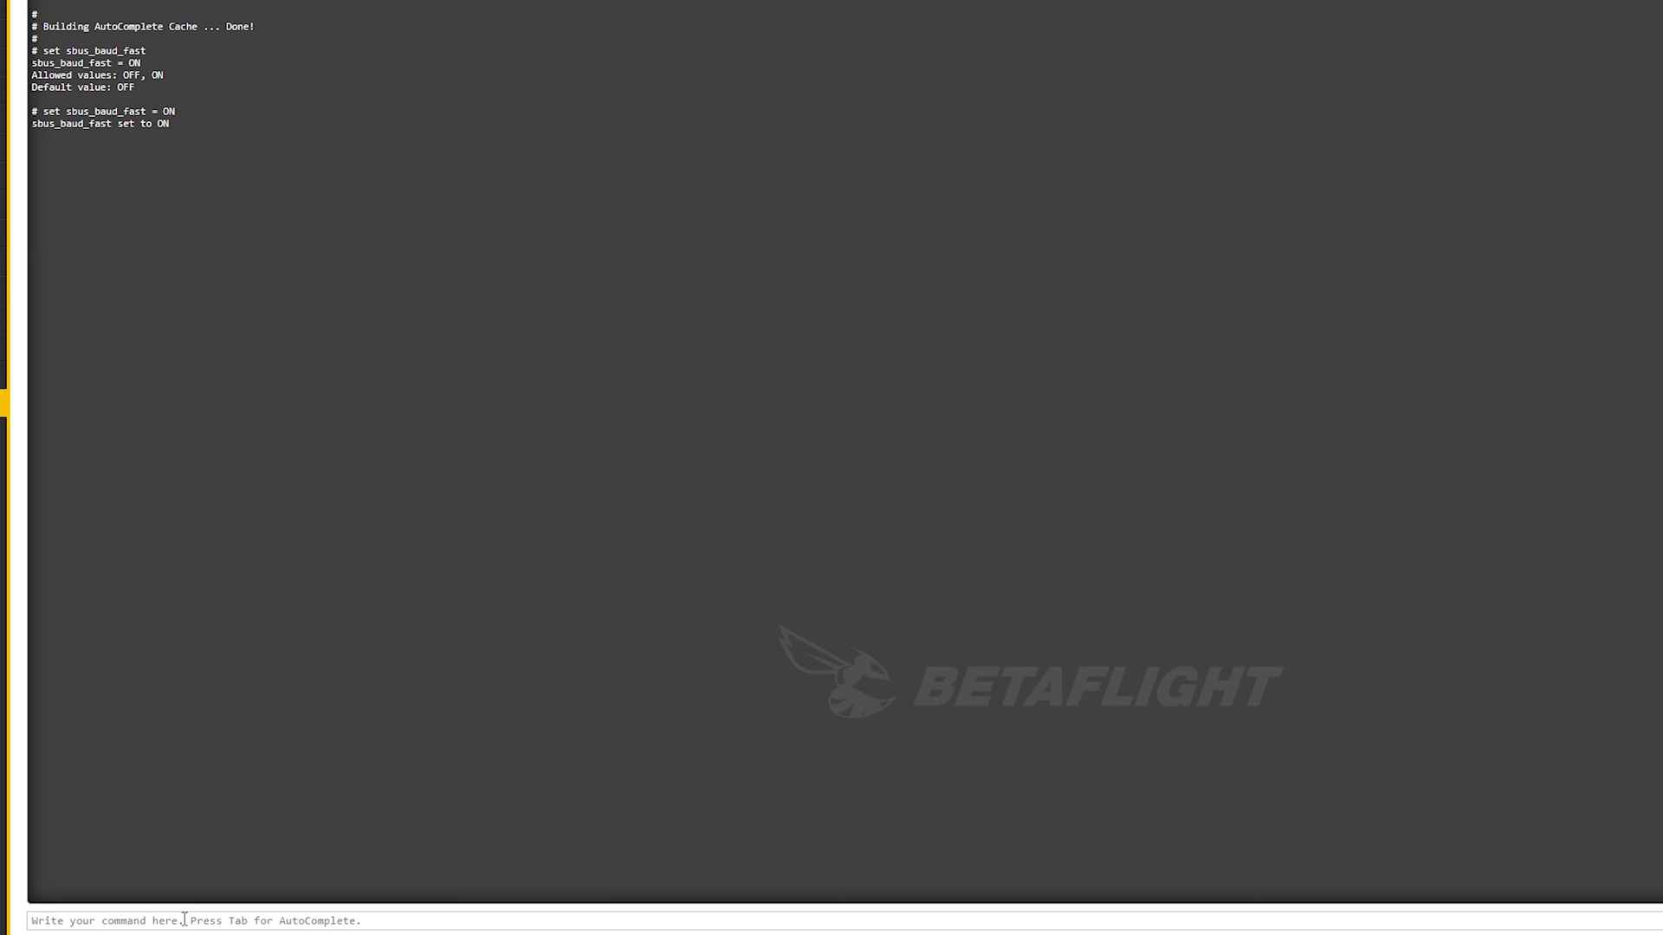
pyautogui.write('save')
pyautogui.press('Return')
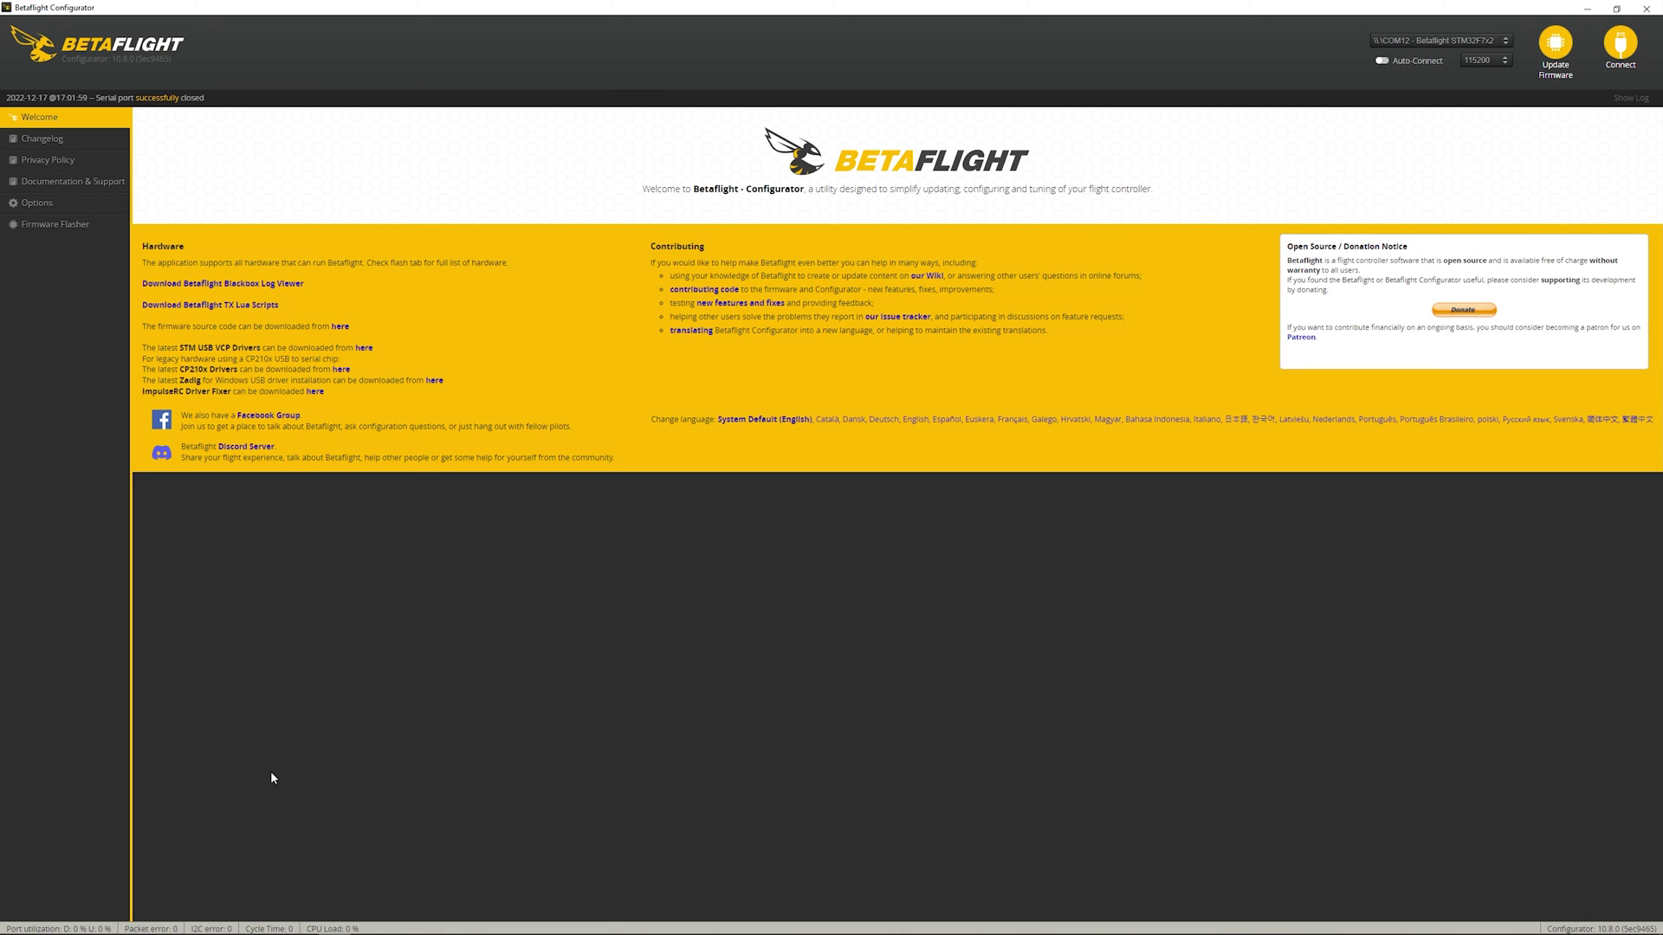
# - Reconnect the flight controller and confirm the Receiver tab's channel bars follow the sticks
pyautogui.click(1619, 41)
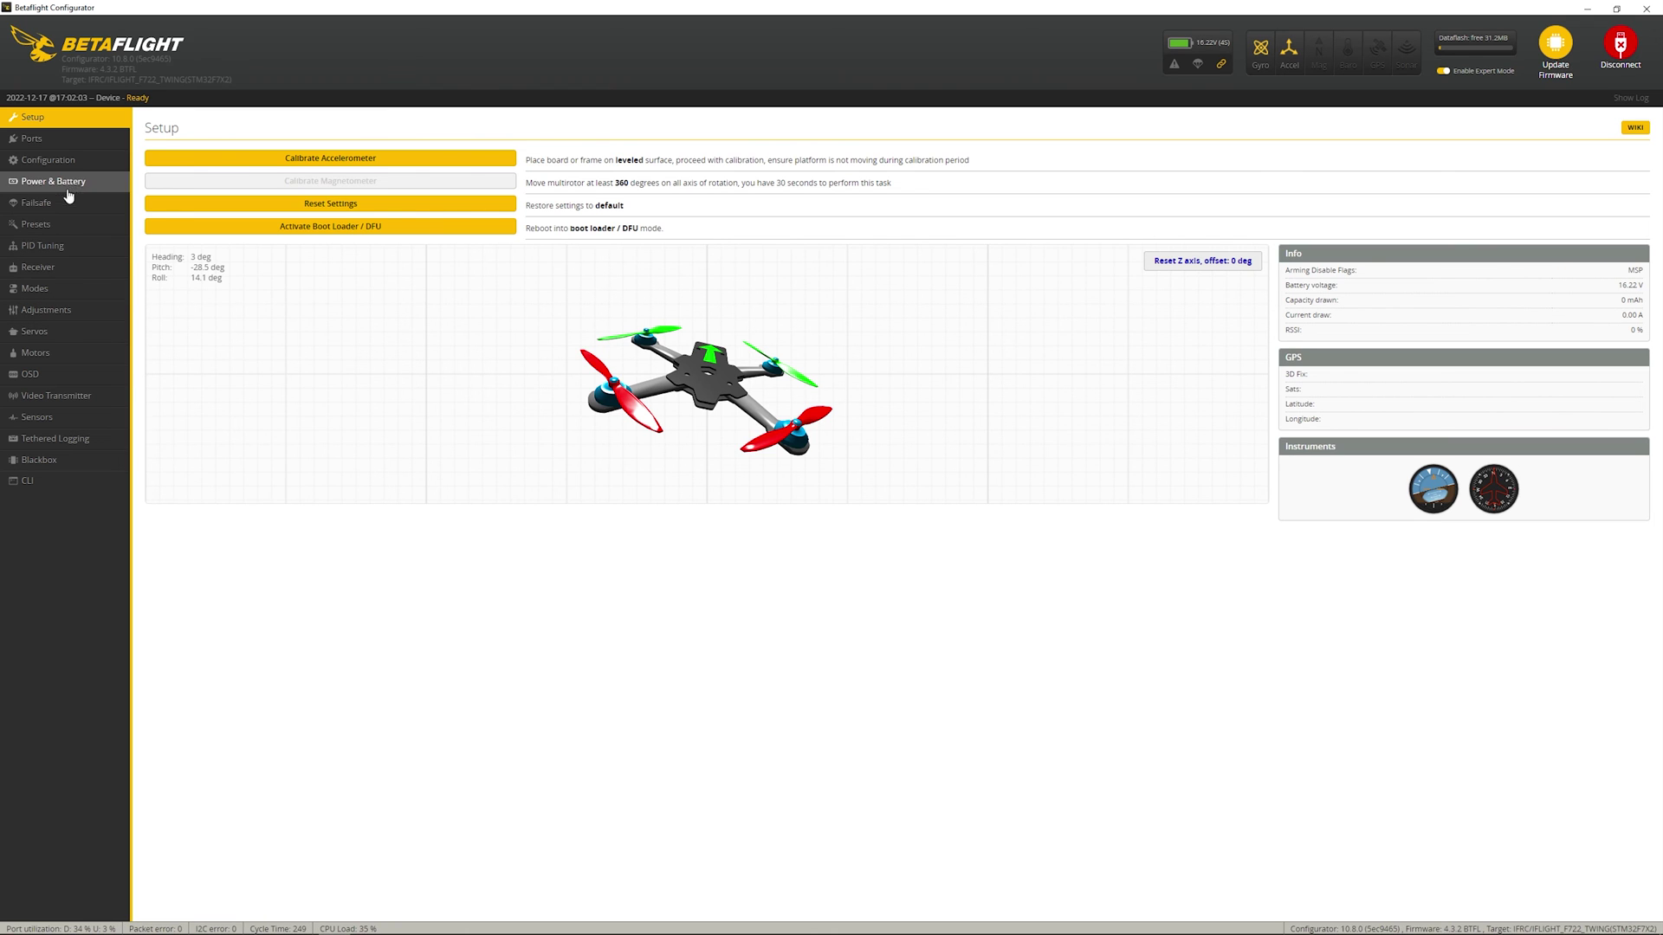
pyautogui.click(62, 268)
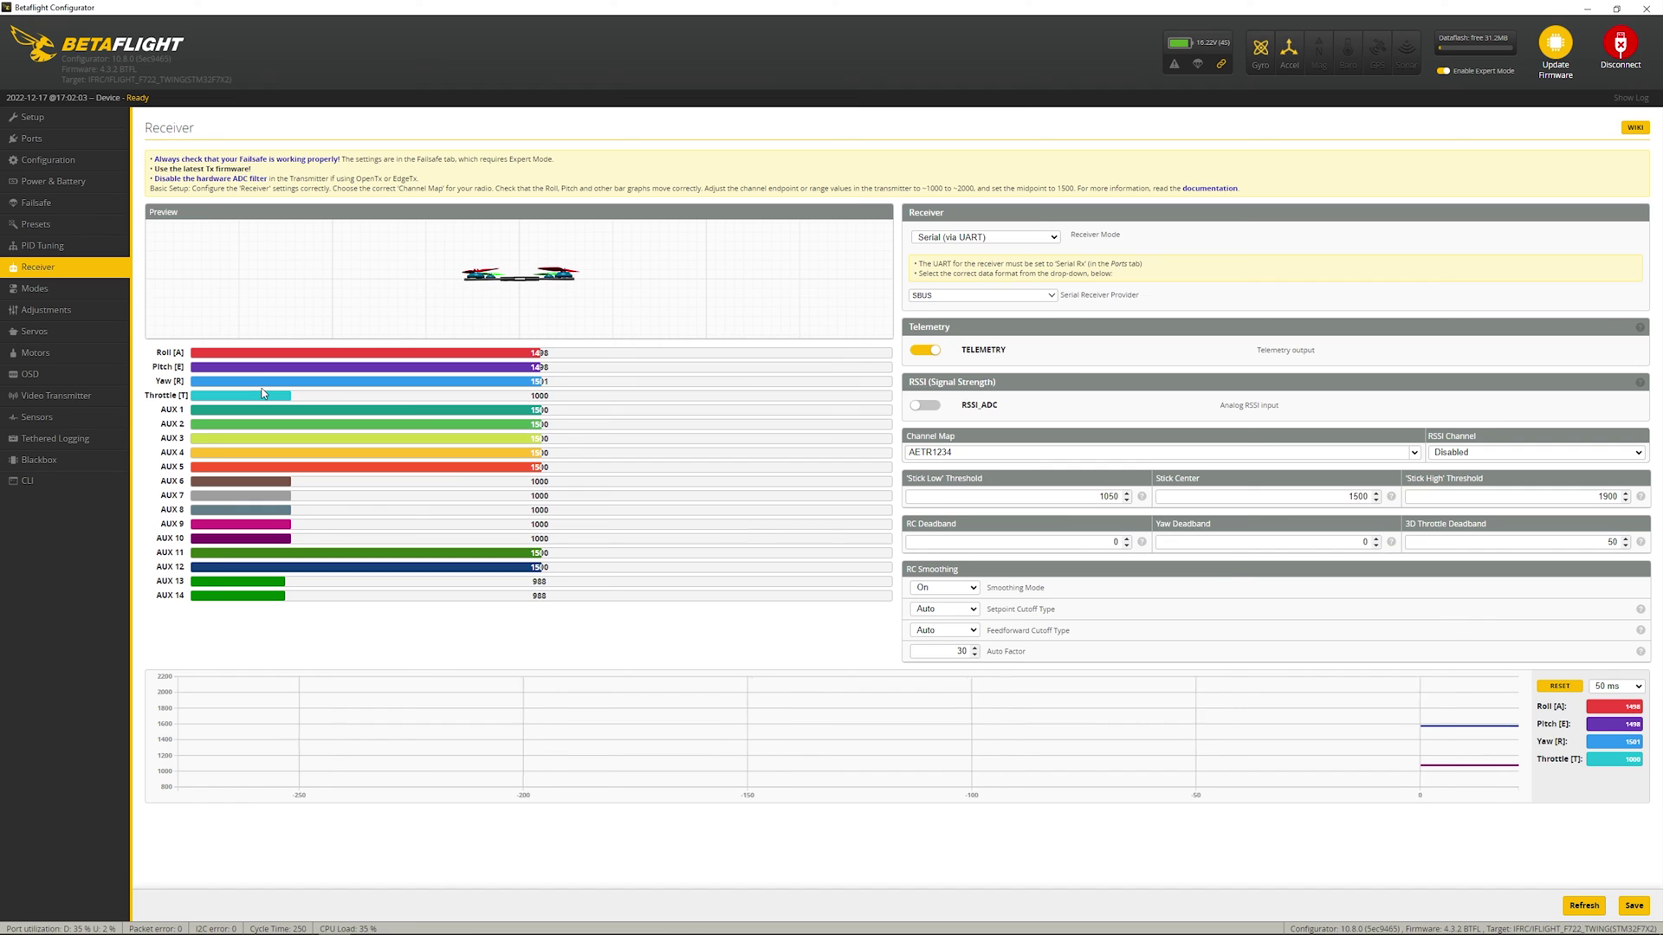